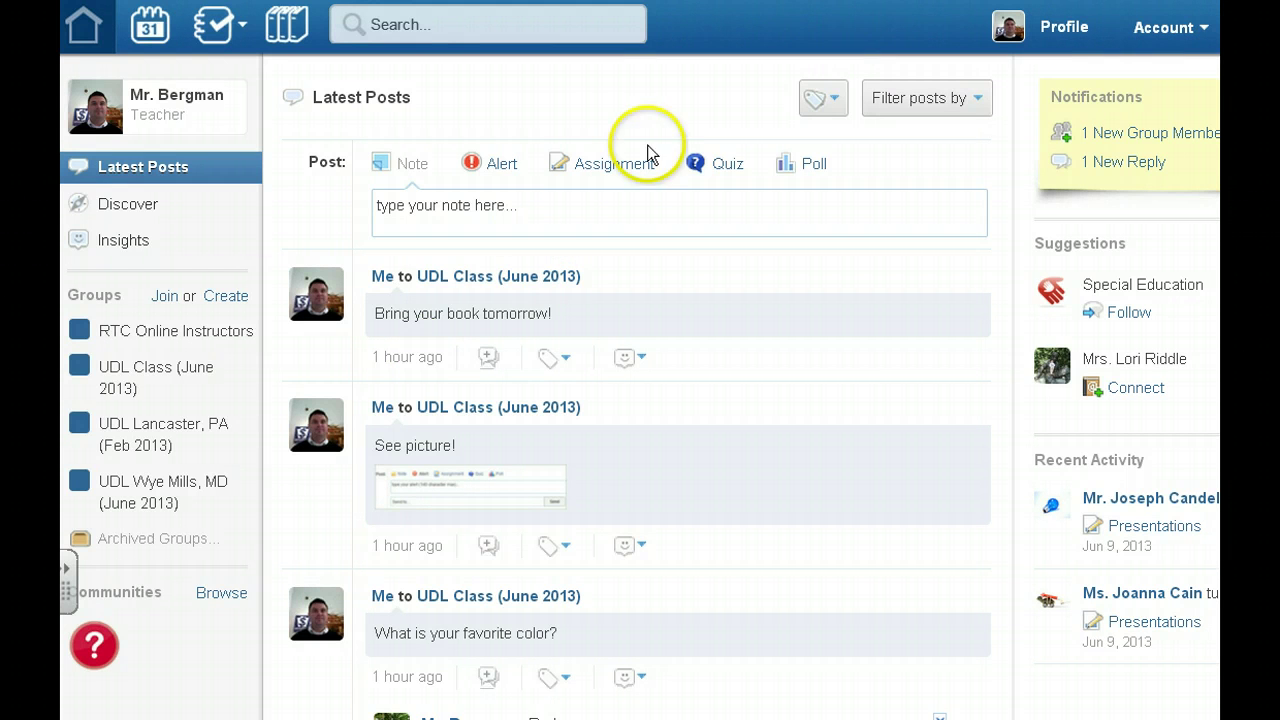
Draft an assignment titled 'Sample Assignment', described 'See attached', due June 18, 2013
{"action": "left_click", "coordinate": [608, 176]}
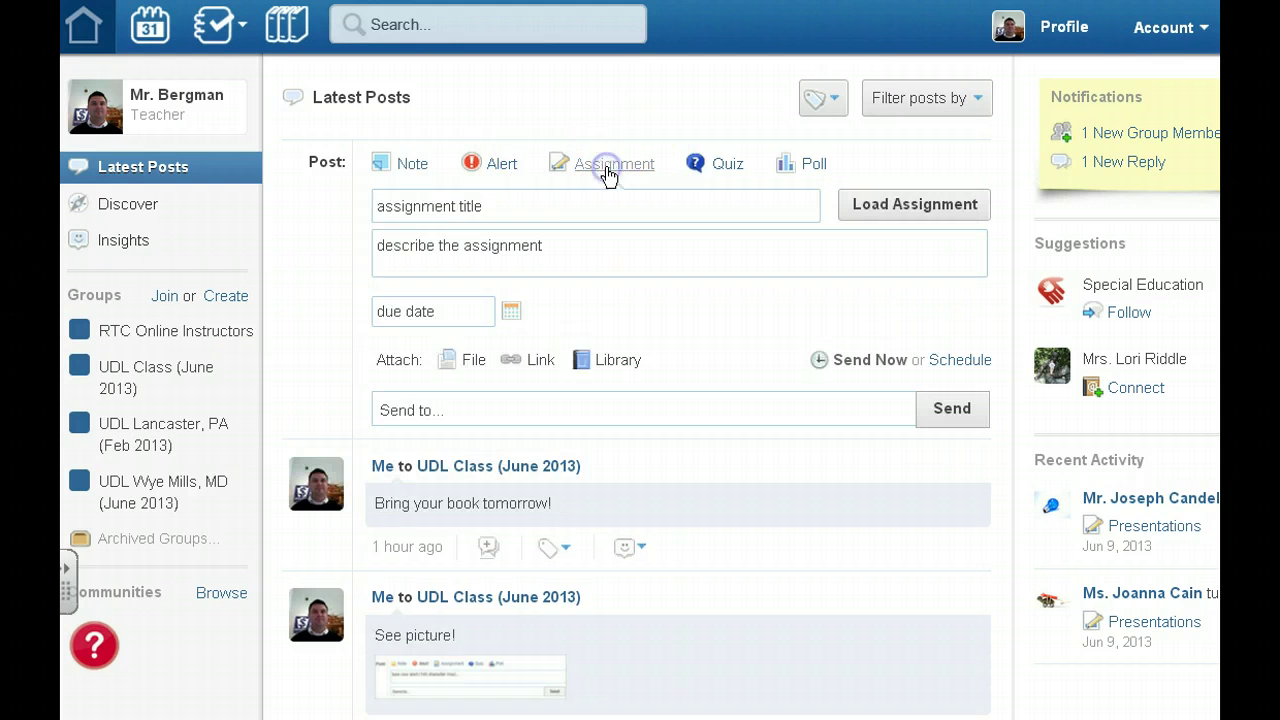
{"action": "left_click", "coordinate": [554, 204]}
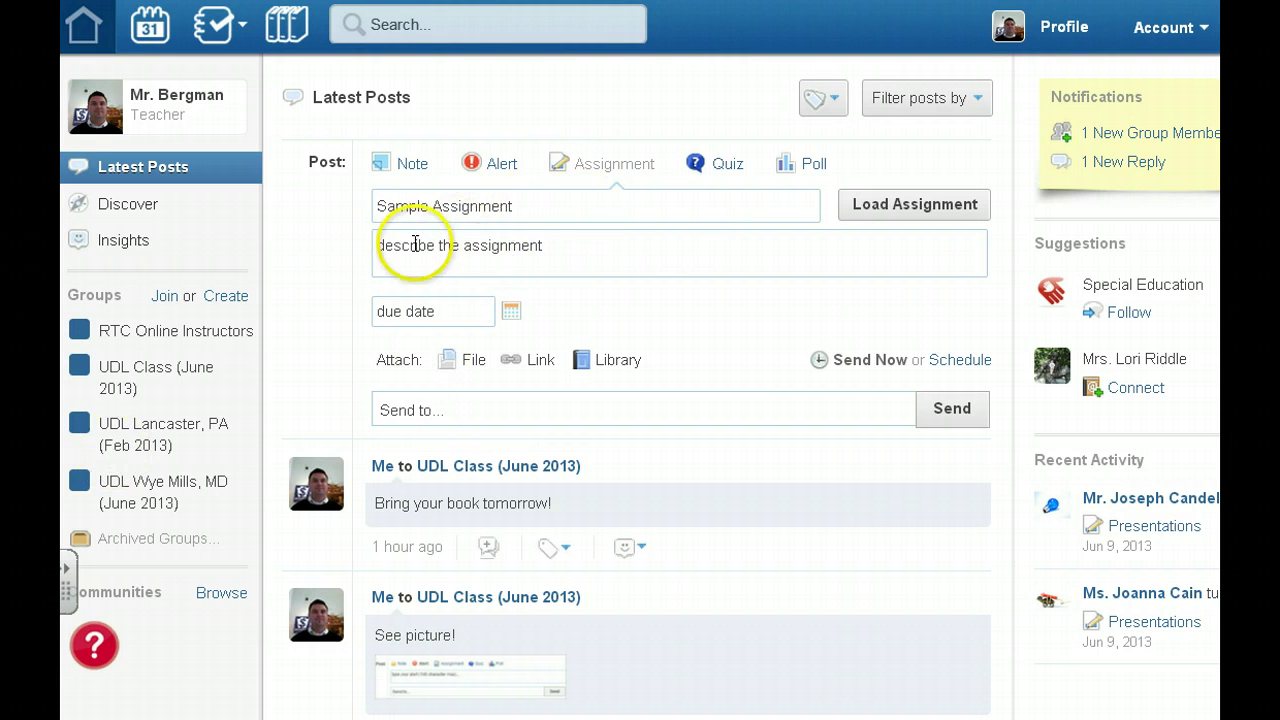
{"action": "left_click", "coordinate": [475, 247]}
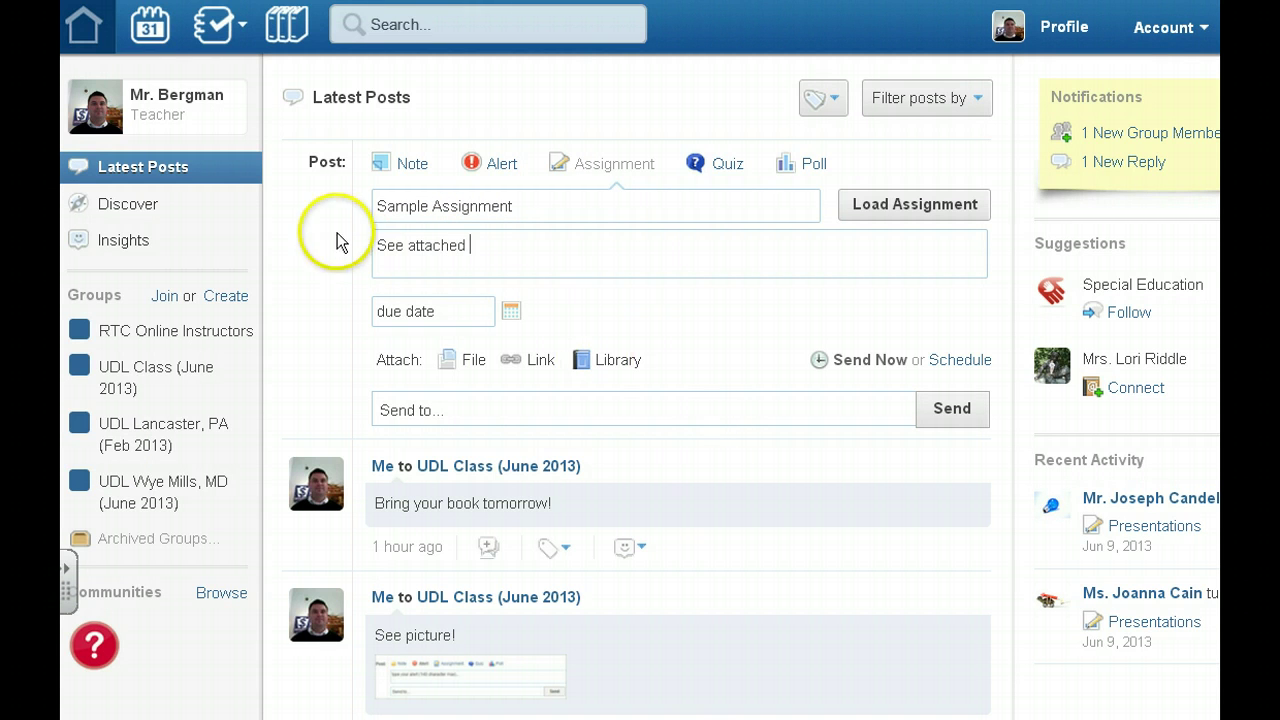
{"action": "left_click", "coordinate": [511, 311]}
{"action": "left_click", "coordinate": [592, 510]}
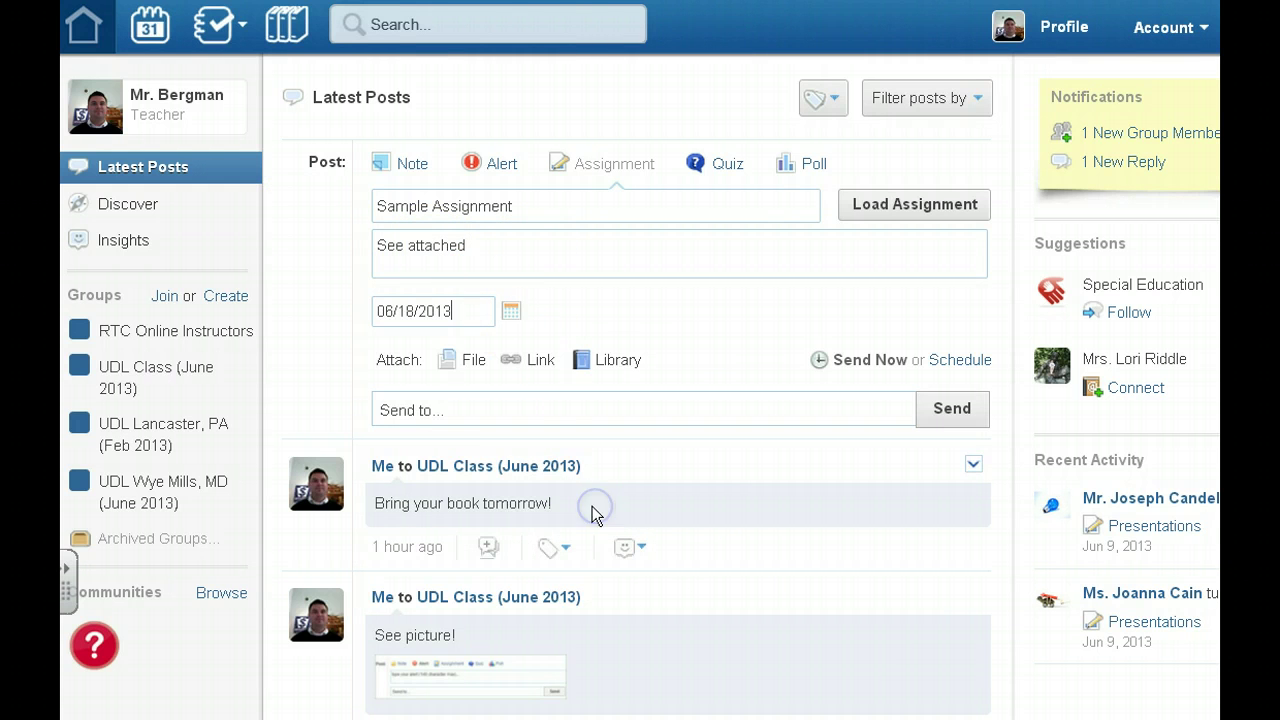
Attach the '21 Laws Chapter 1 Cracks in My Character' PDF to the assignment
{"action": "left_click", "coordinate": [456, 361]}
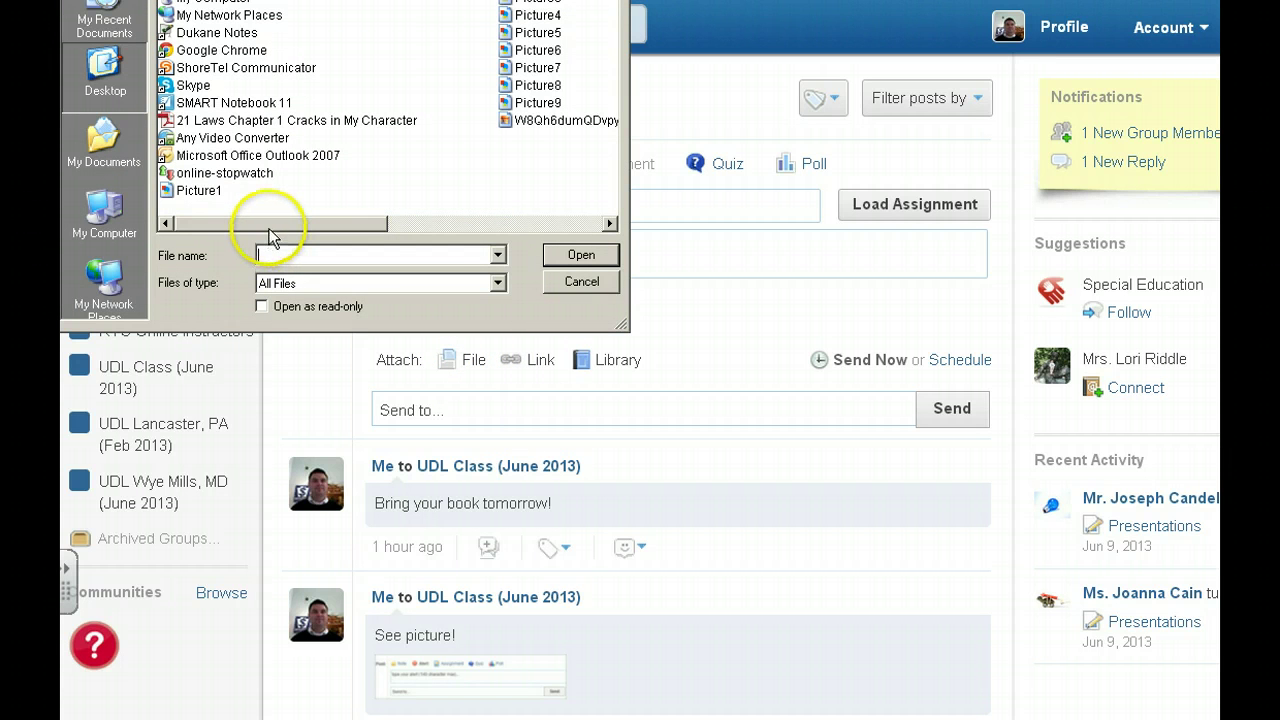
{"action": "left_click", "coordinate": [250, 121]}
{"action": "left_click", "coordinate": [575, 256]}
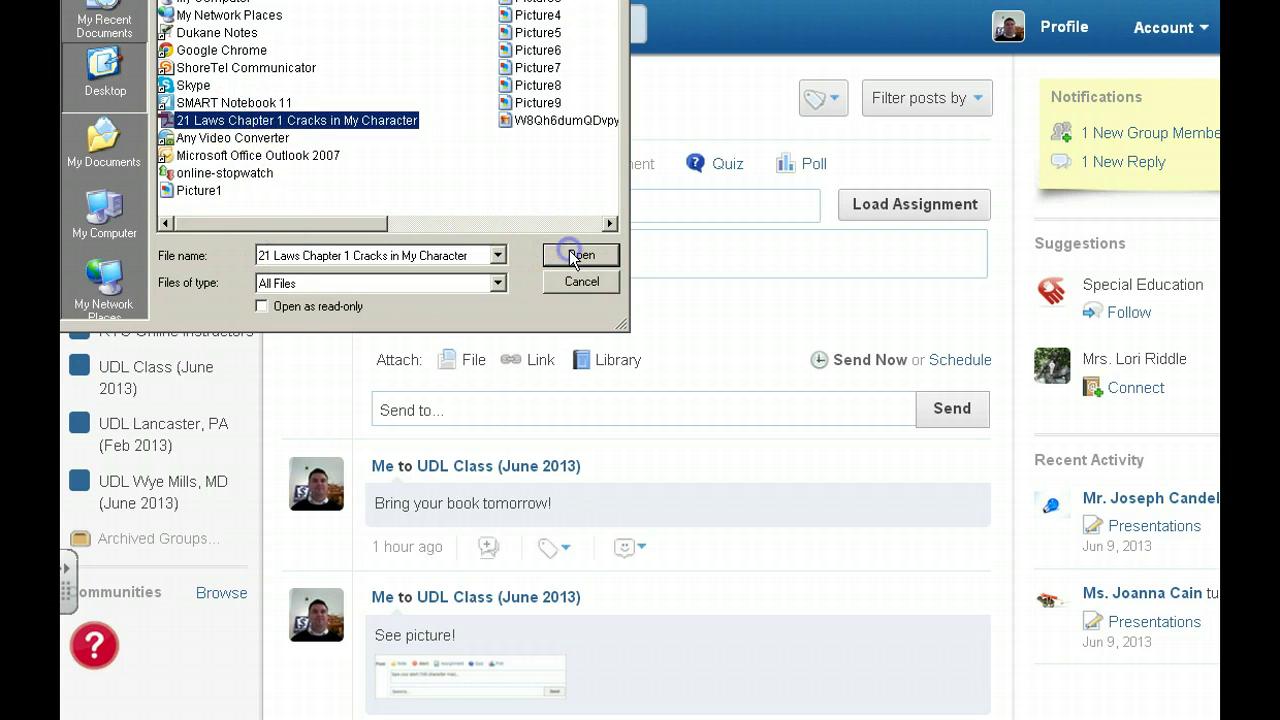
Send the assignment to UDL Class (June 2013)
{"action": "left_click", "coordinate": [515, 449]}
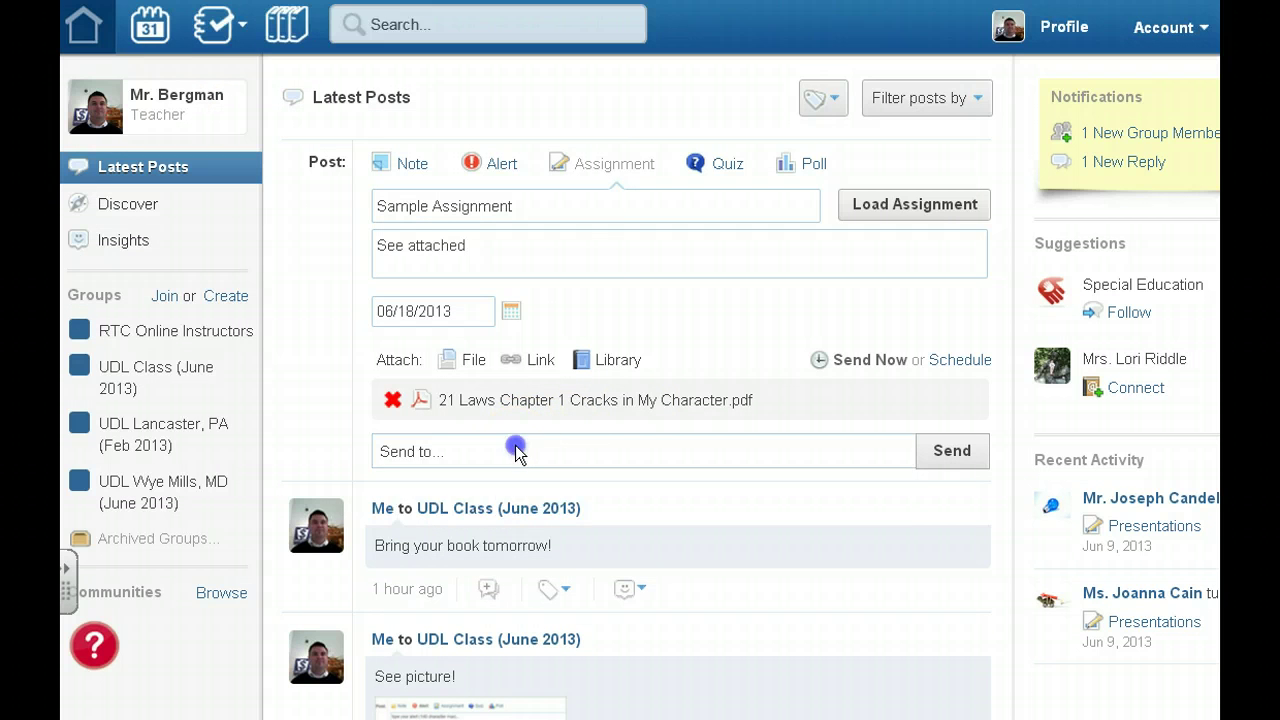
{"action": "type", "text": "ud"}
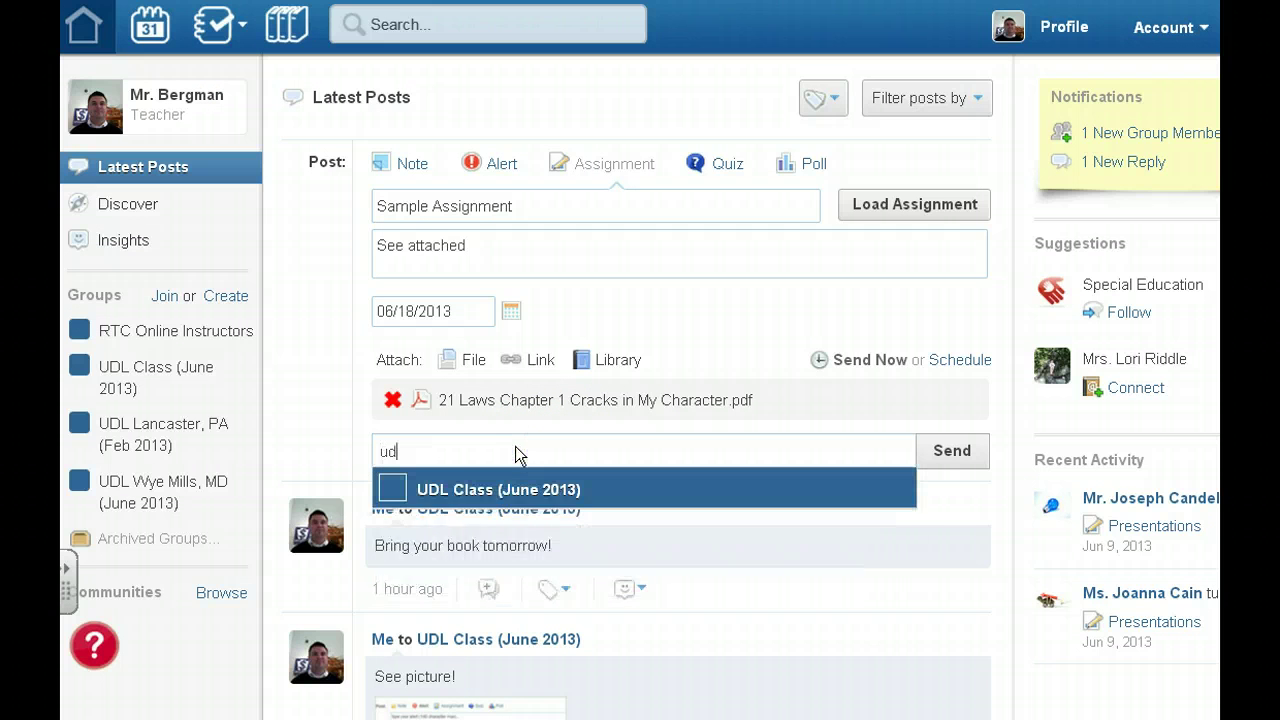
{"action": "left_click", "coordinate": [590, 491]}
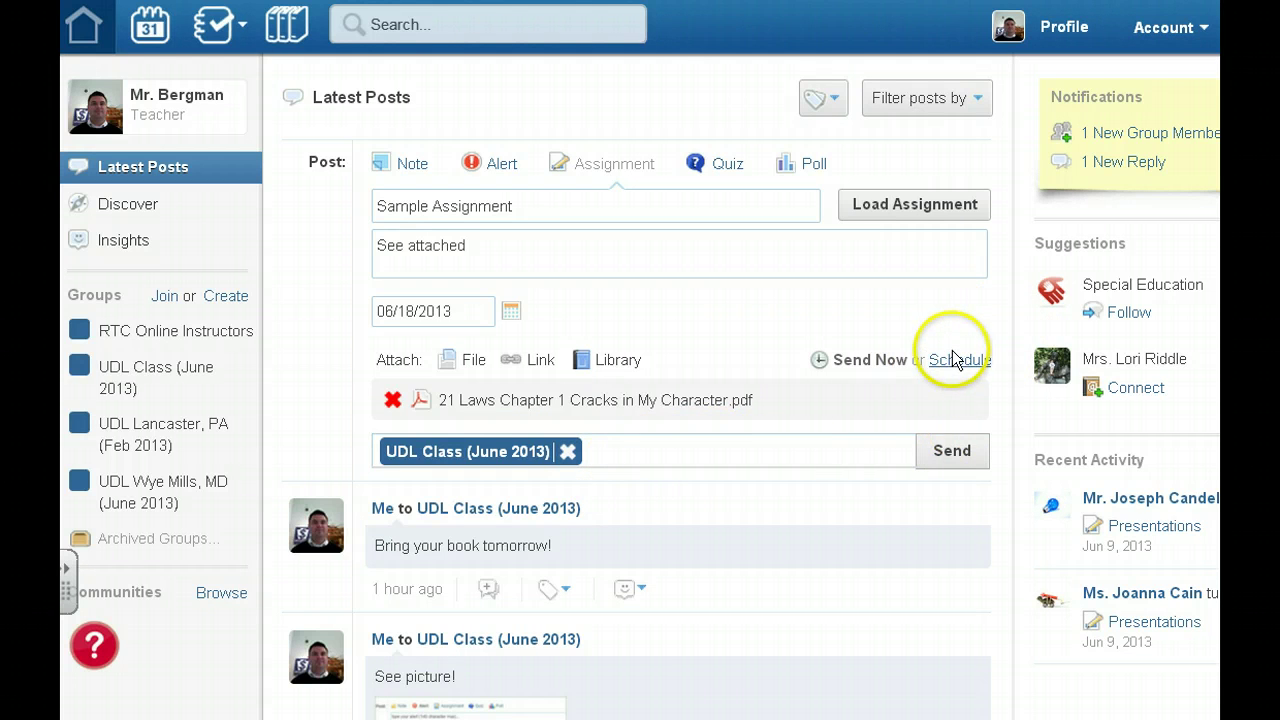
{"action": "left_click", "coordinate": [970, 452]}
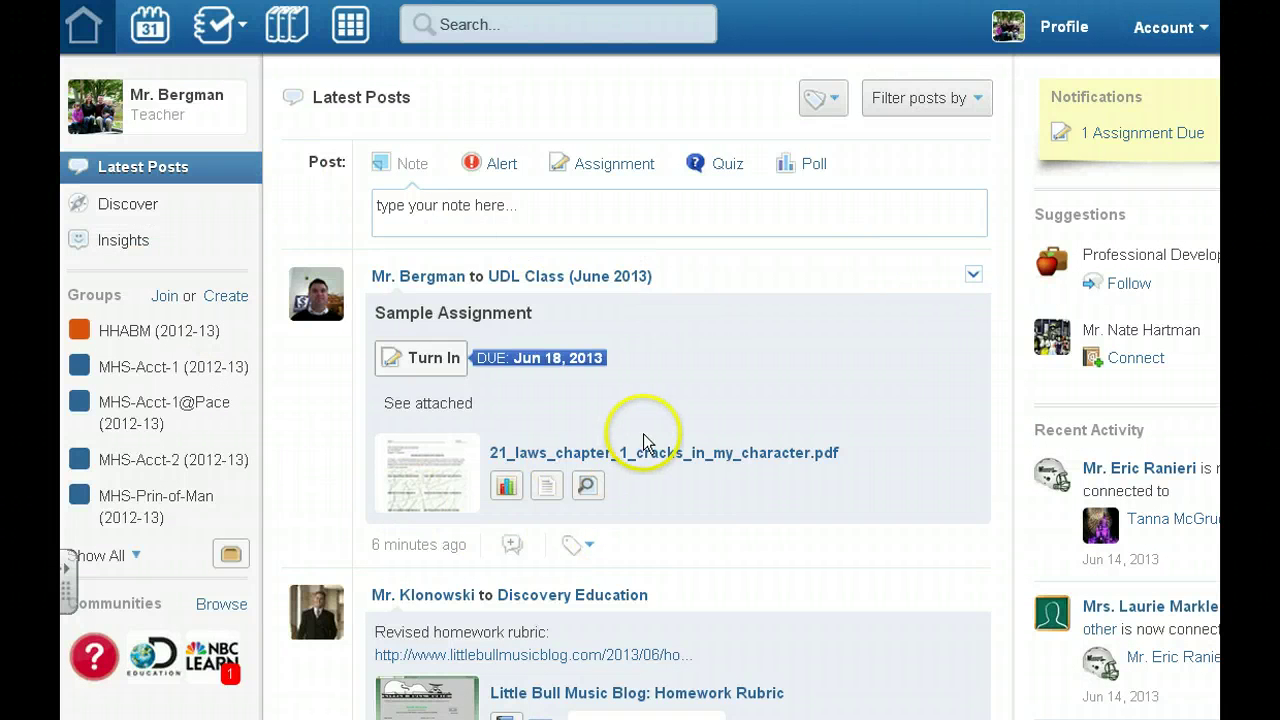
Check the '1 Assignment Due' notification, then go to the UDL Class (June 2013) group feed
{"action": "scroll", "coordinate": [973, 593], "scroll_direction": "right", "scroll_amount": 2}
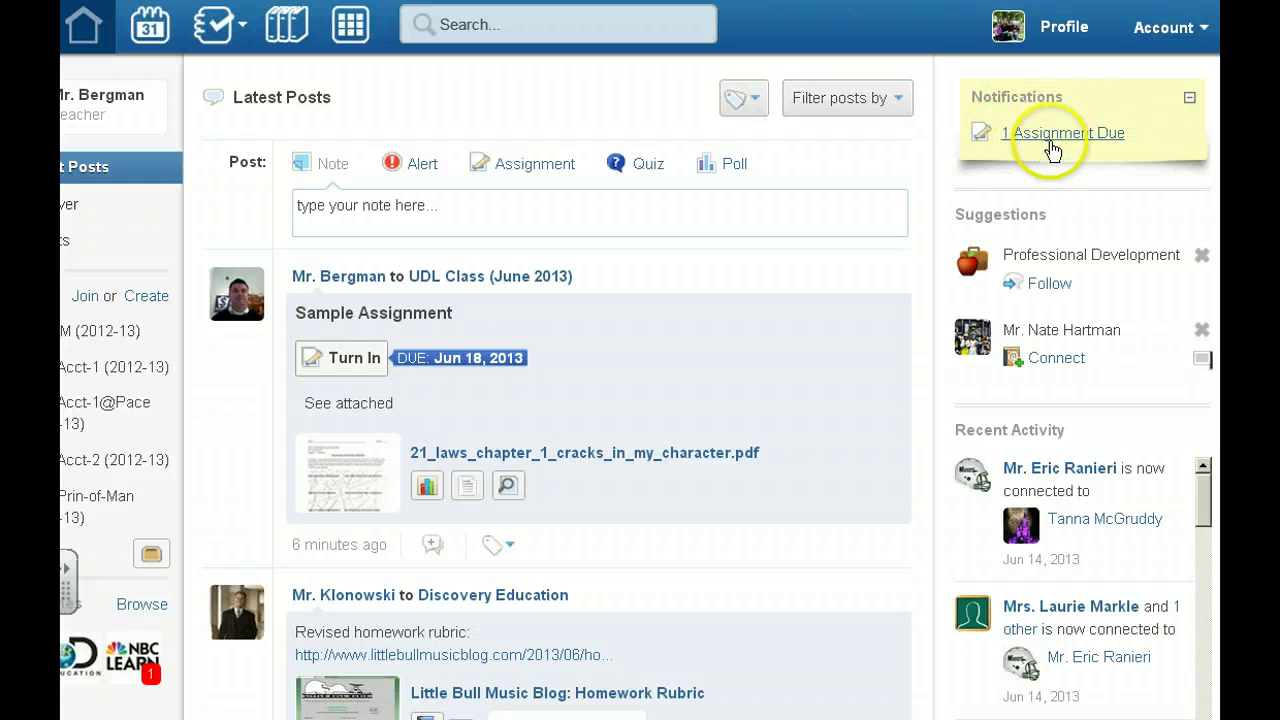
{"action": "left_click", "coordinate": [1052, 137]}
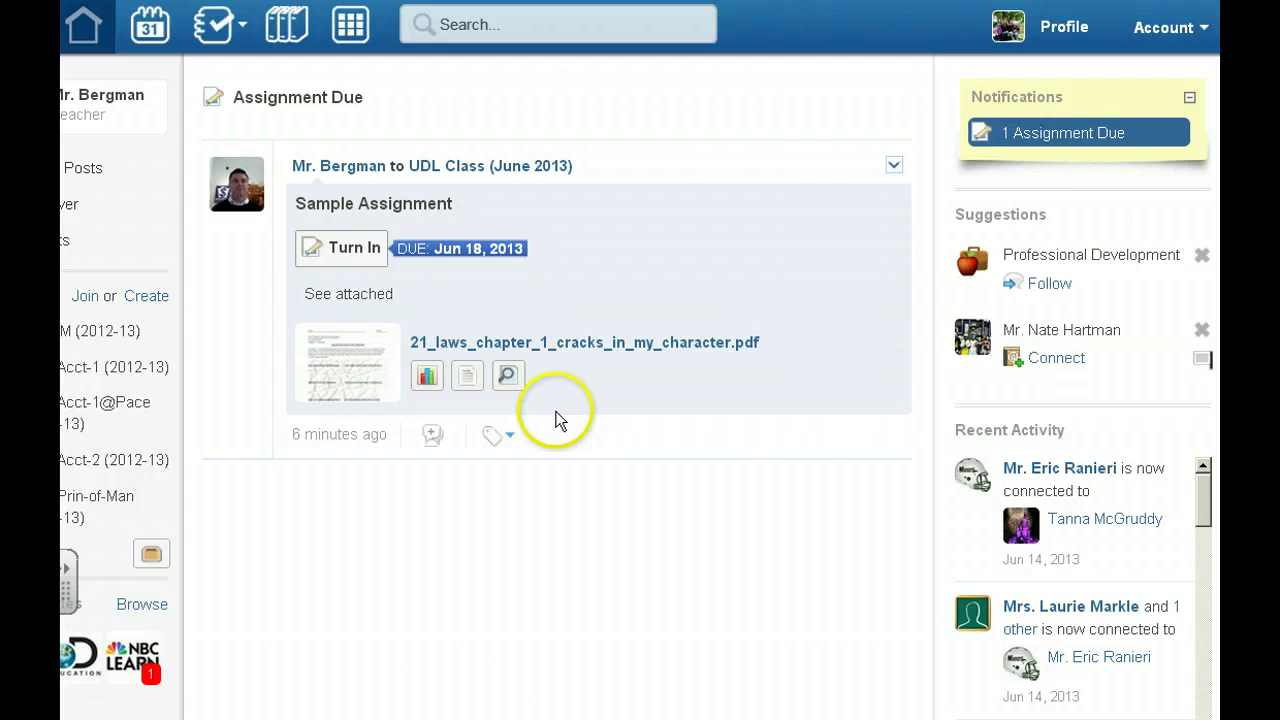
{"action": "scroll", "coordinate": [640, 386], "scroll_direction": "left", "scroll_amount": 2}
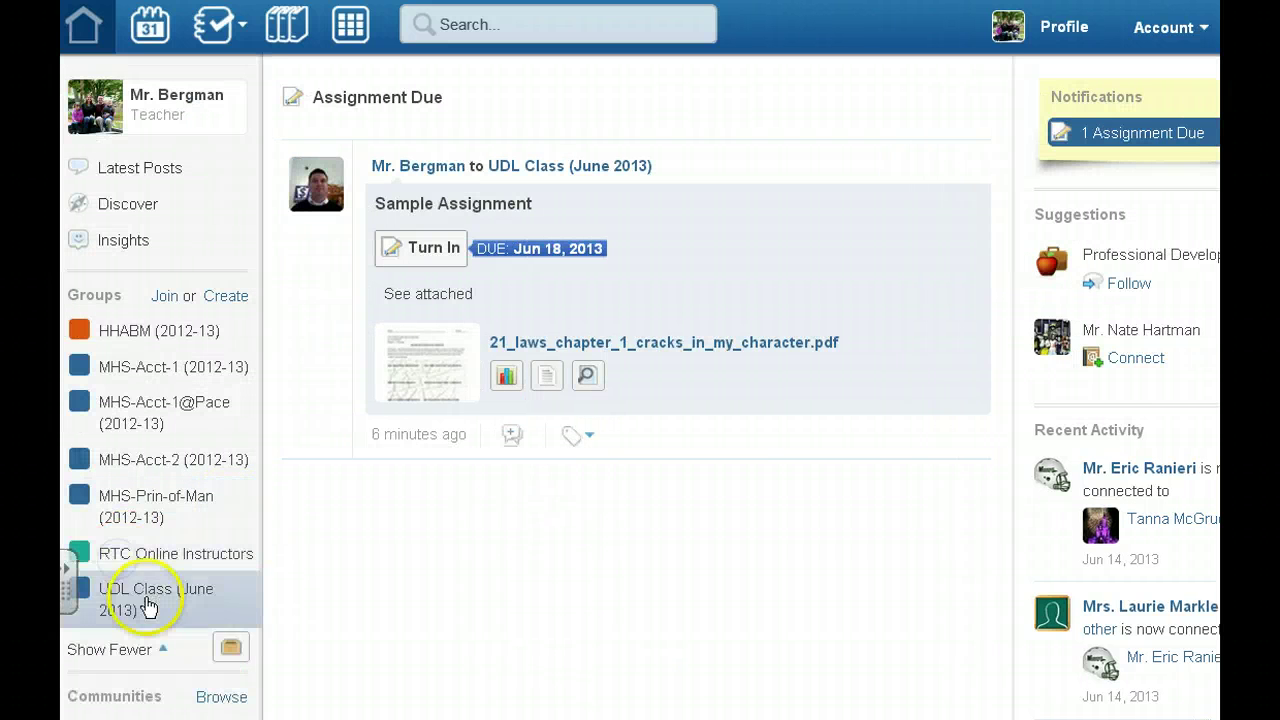
{"action": "left_click", "coordinate": [150, 600]}
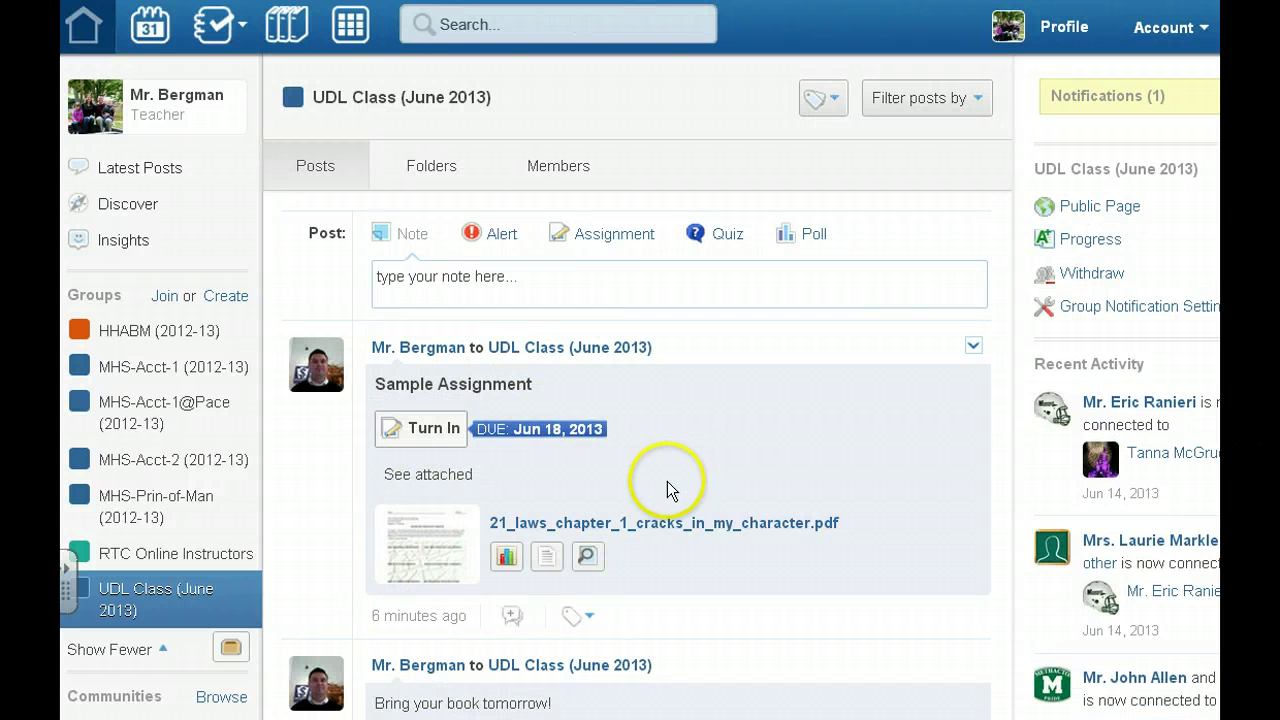
{"action": "left_click", "coordinate": [141, 31]}
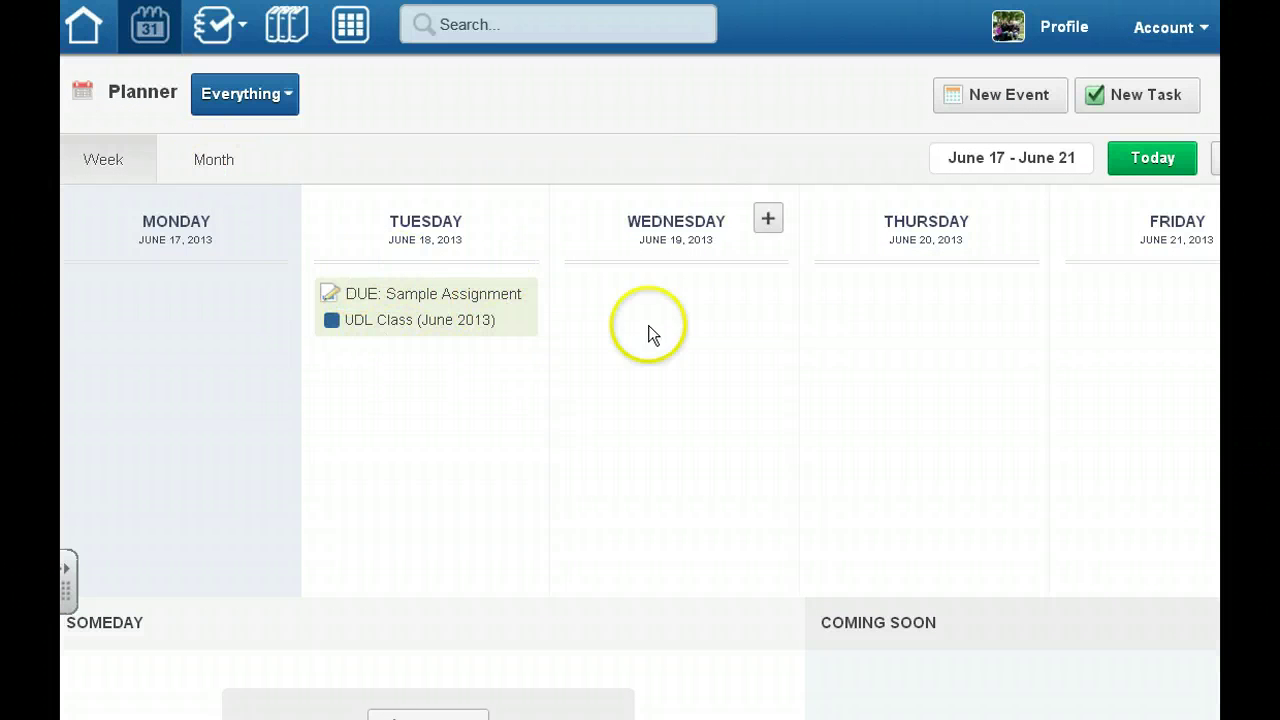
{"action": "left_click", "coordinate": [246, 166]}
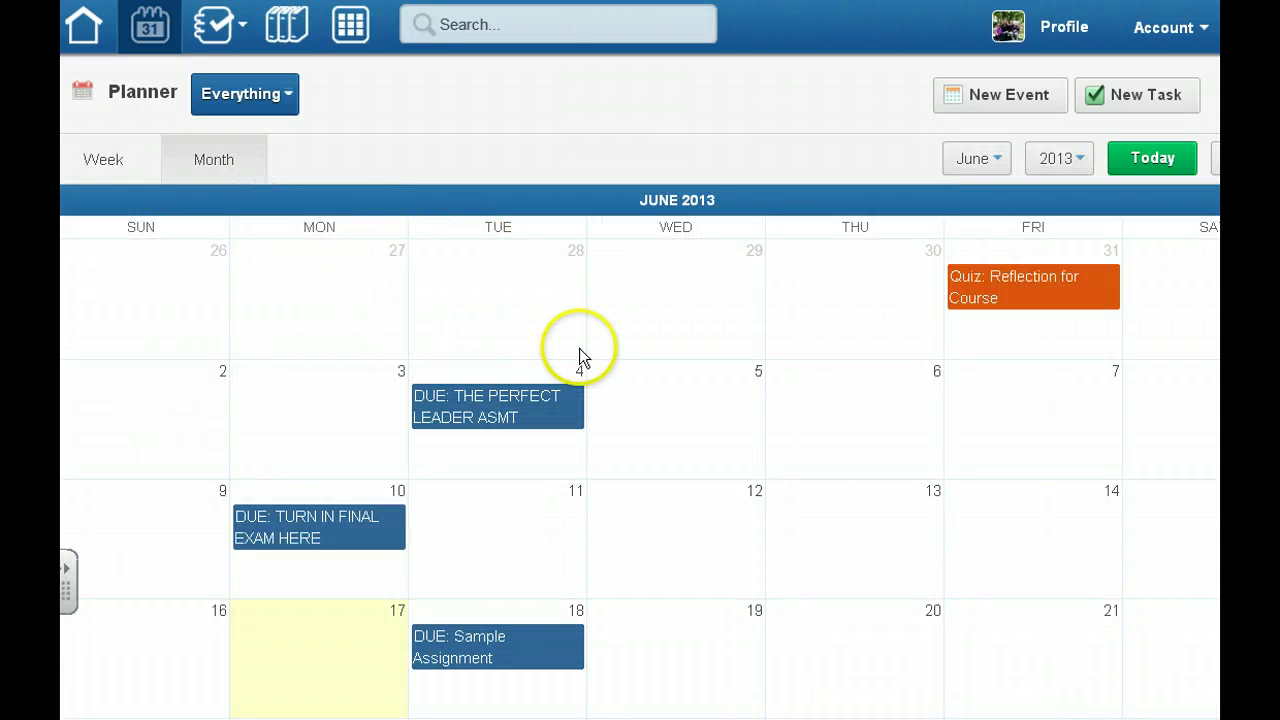
{"action": "left_click", "coordinate": [103, 160]}
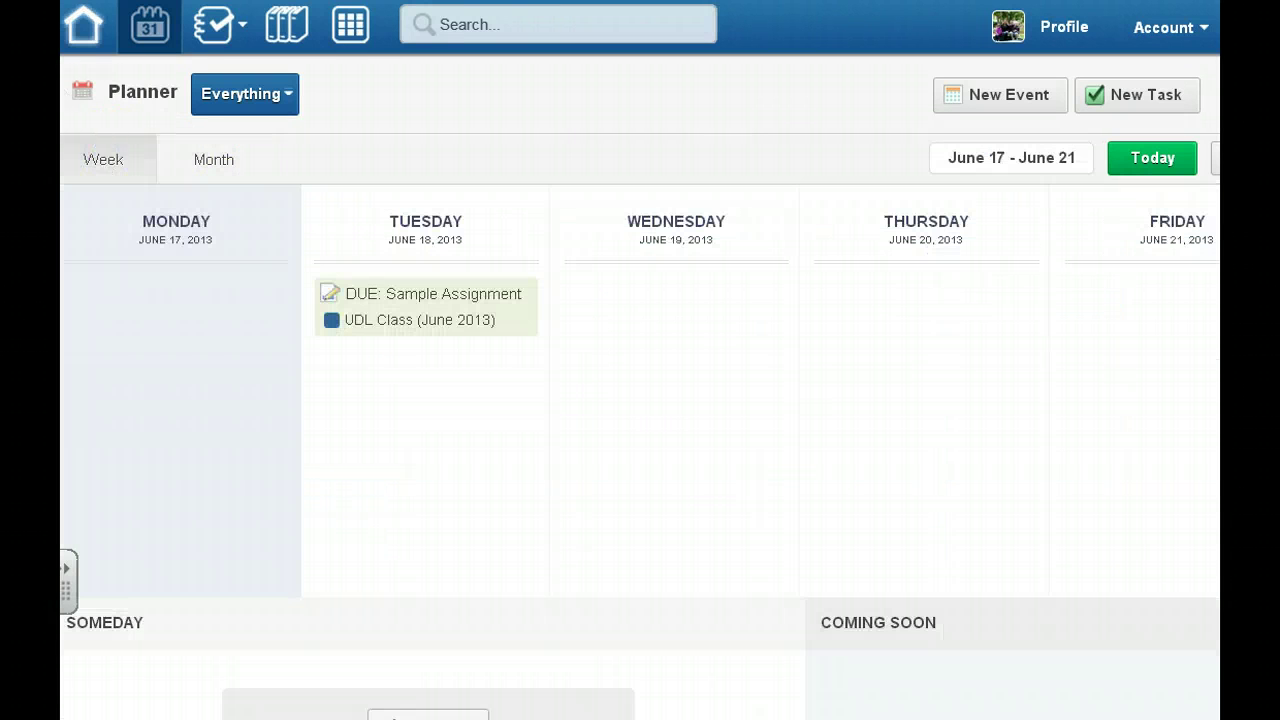
{"action": "left_click", "coordinate": [86, 34]}
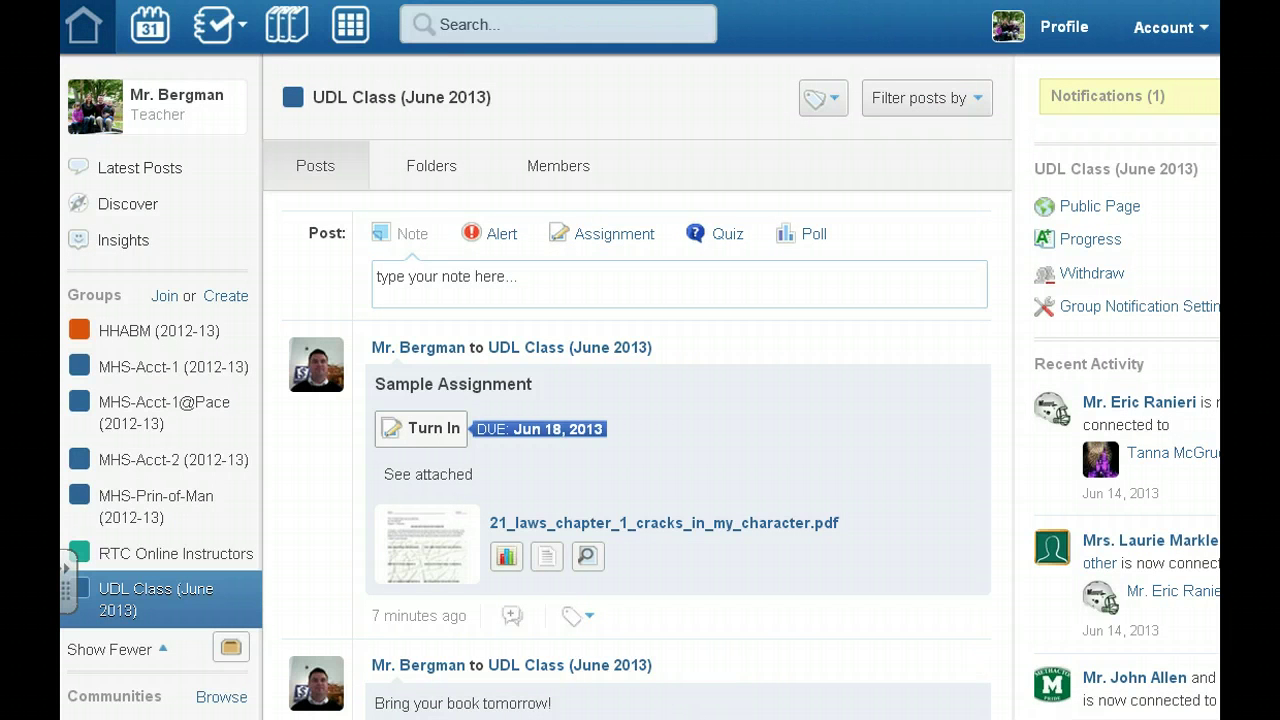
{"action": "left_click", "coordinate": [586, 558]}
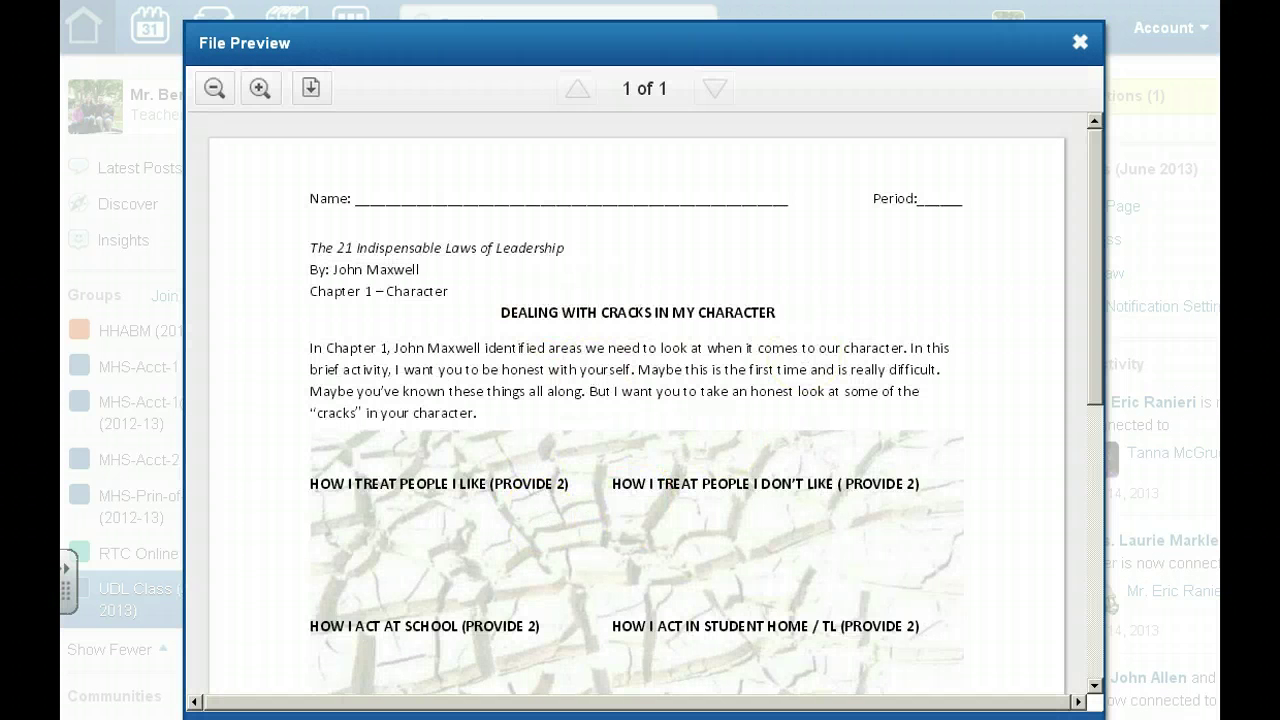
{"action": "left_click", "coordinate": [1080, 42]}
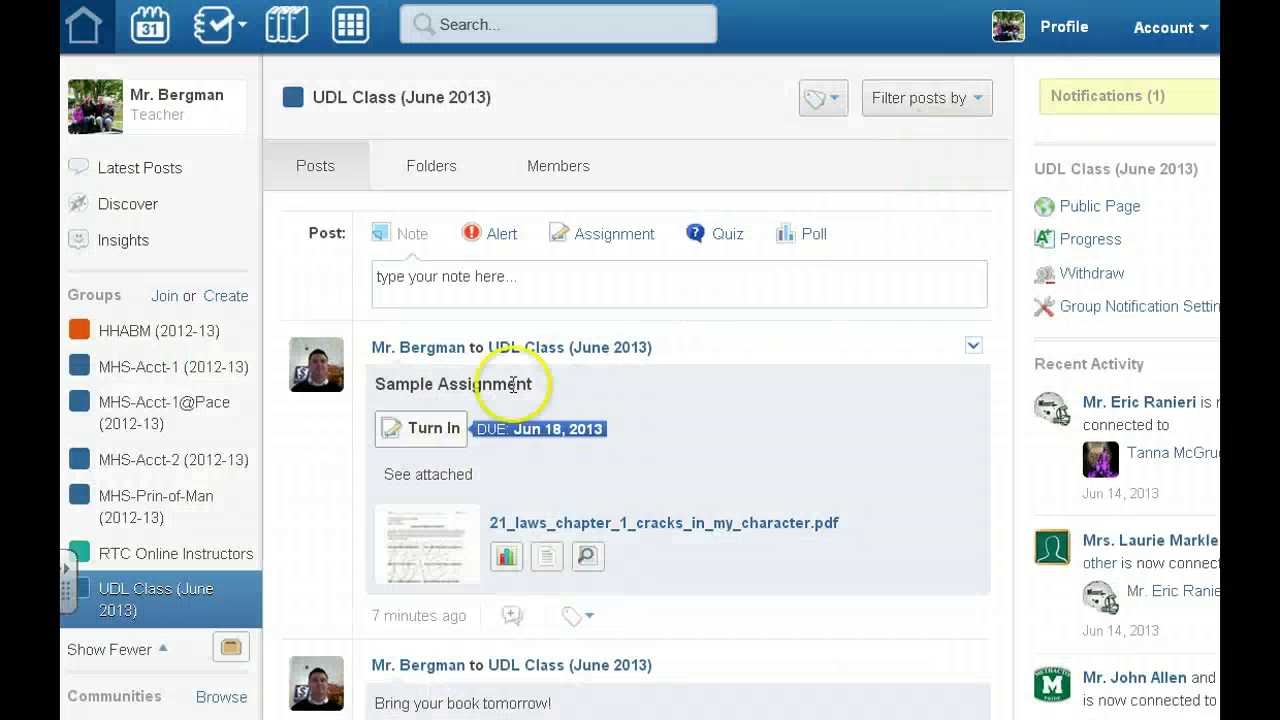
Start turning in Sample Assignment and attach Picture8.png
{"action": "left_click", "coordinate": [405, 430]}
{"action": "left_click", "coordinate": [411, 419]}
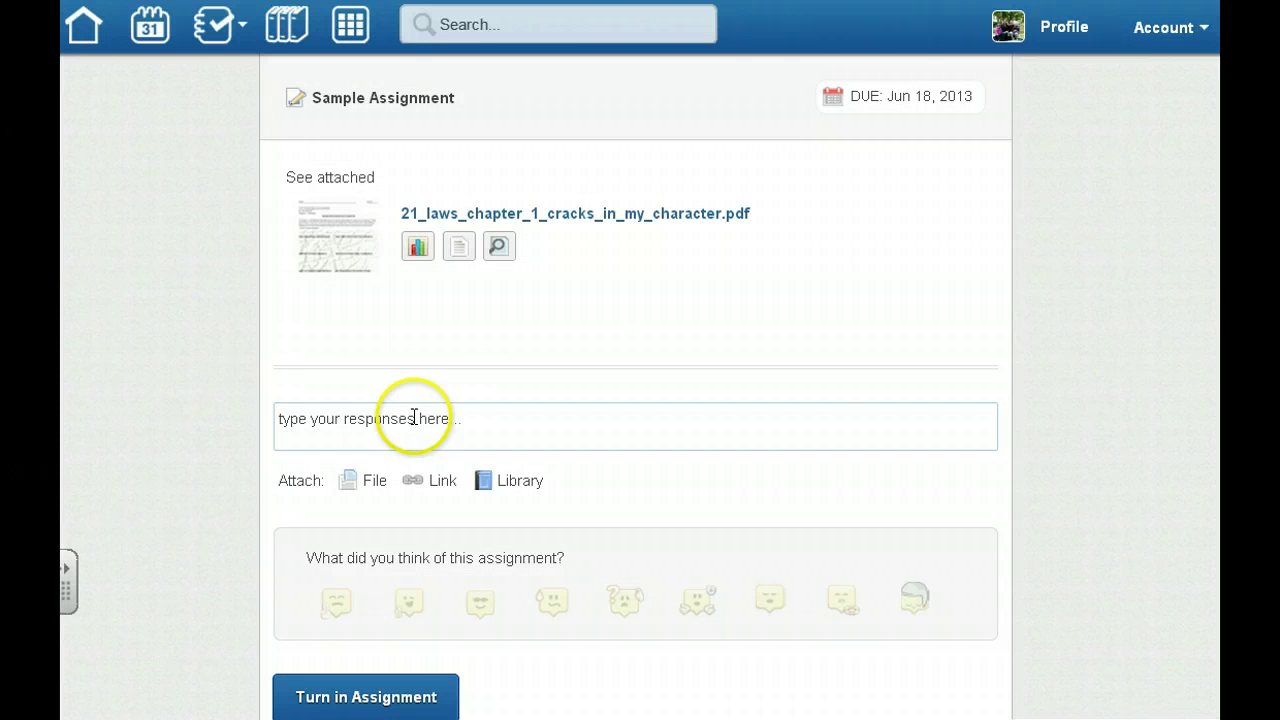
{"action": "left_click", "coordinate": [367, 490]}
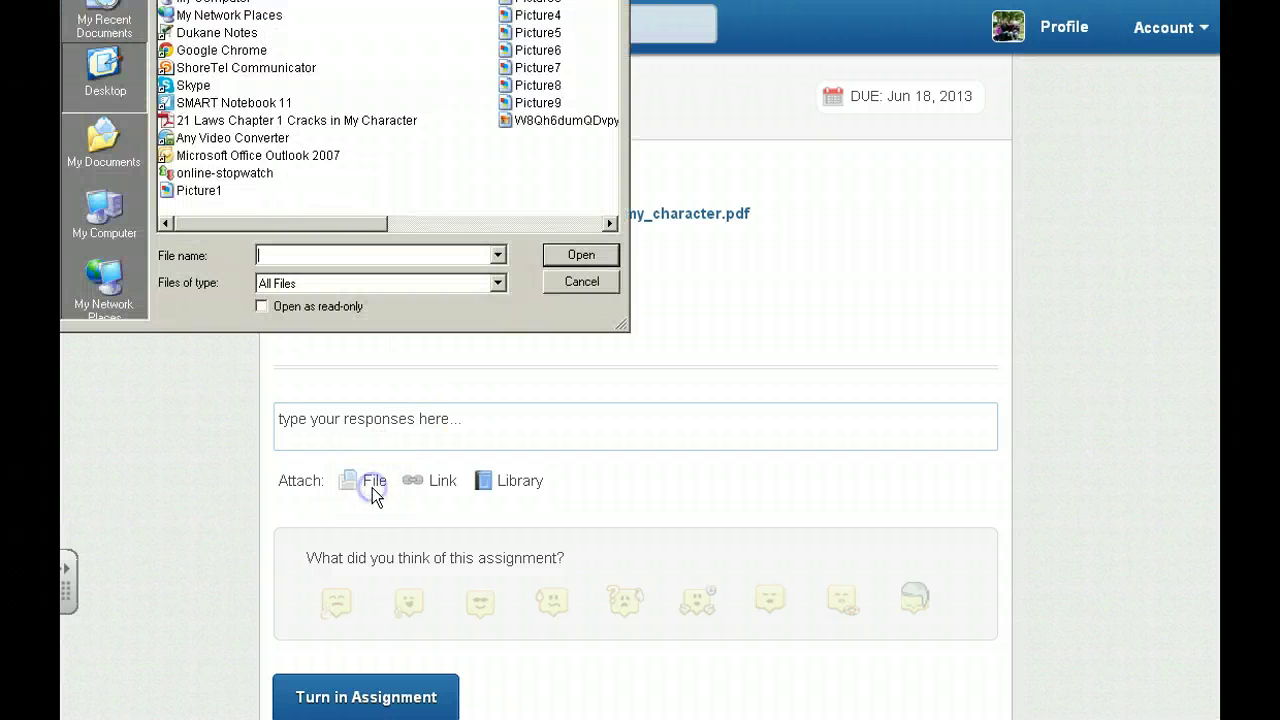
{"action": "left_click", "coordinate": [540, 85]}
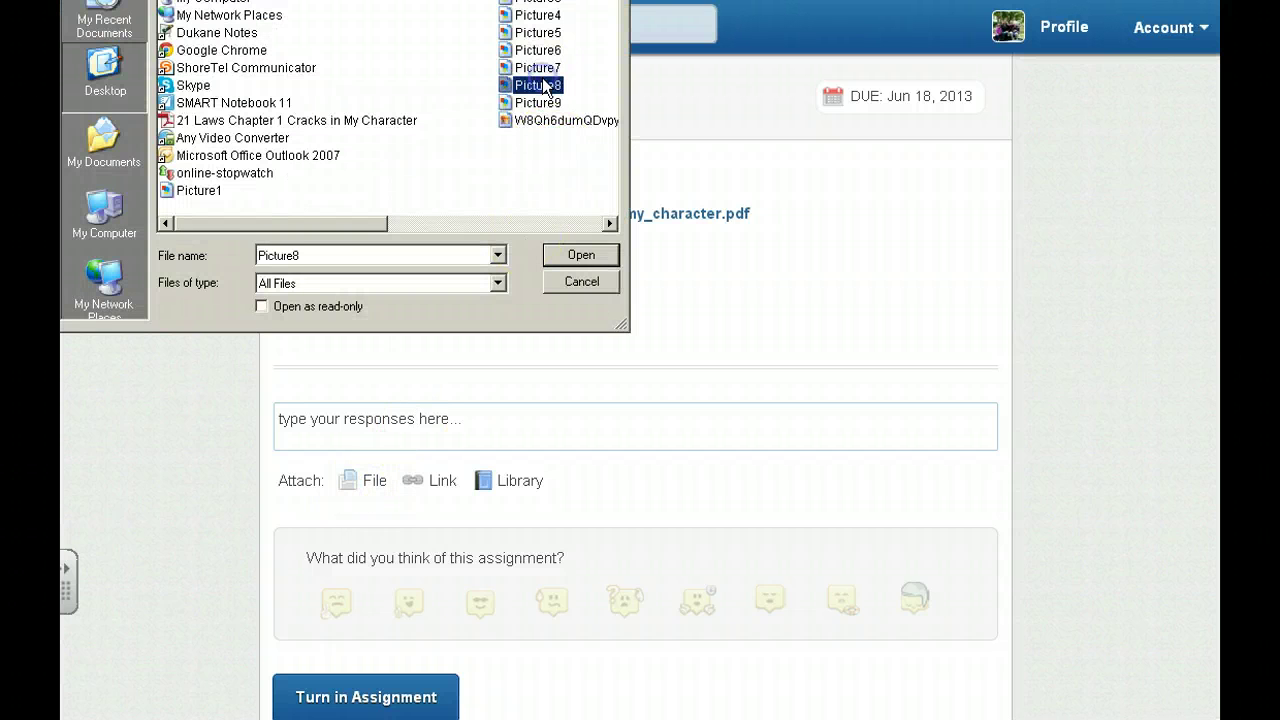
{"action": "left_click", "coordinate": [583, 254]}
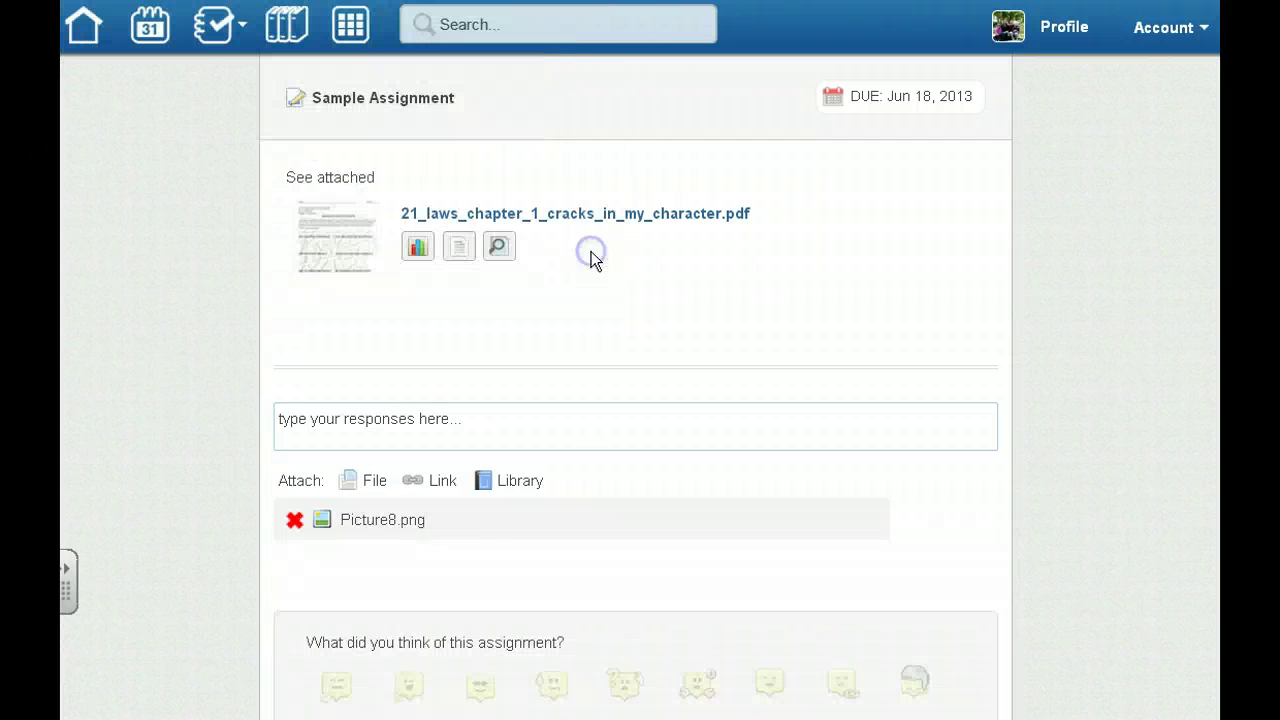
Pick the Lost Interest reaction and turn in the assignment
{"action": "scroll", "coordinate": [568, 383], "scroll_direction": "down", "scroll_amount": 3}
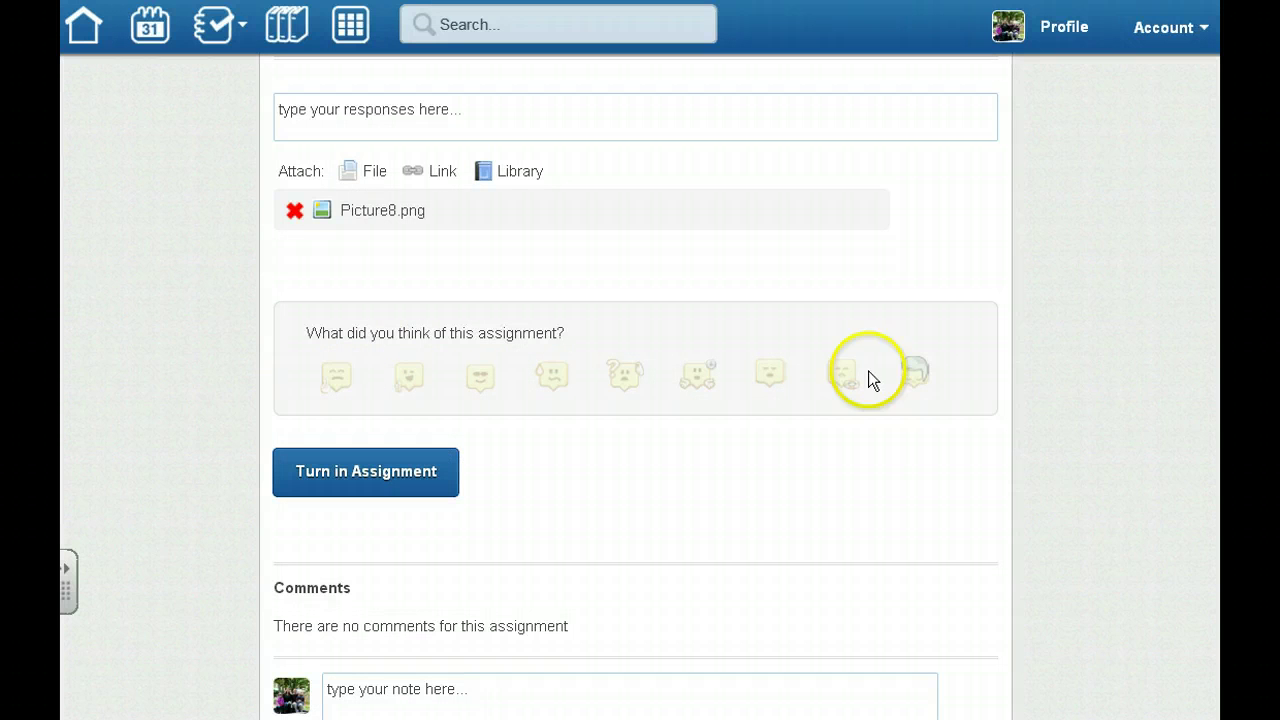
{"action": "left_click", "coordinate": [914, 378]}
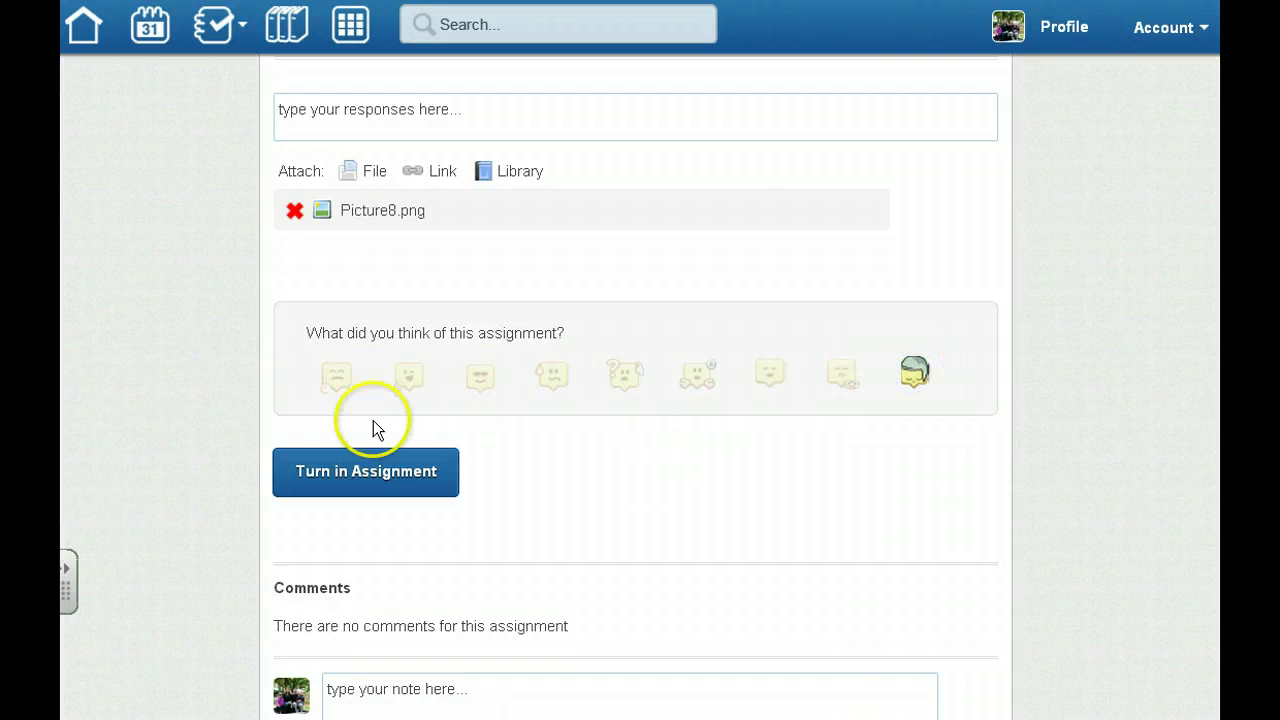
{"action": "left_click", "coordinate": [366, 468]}
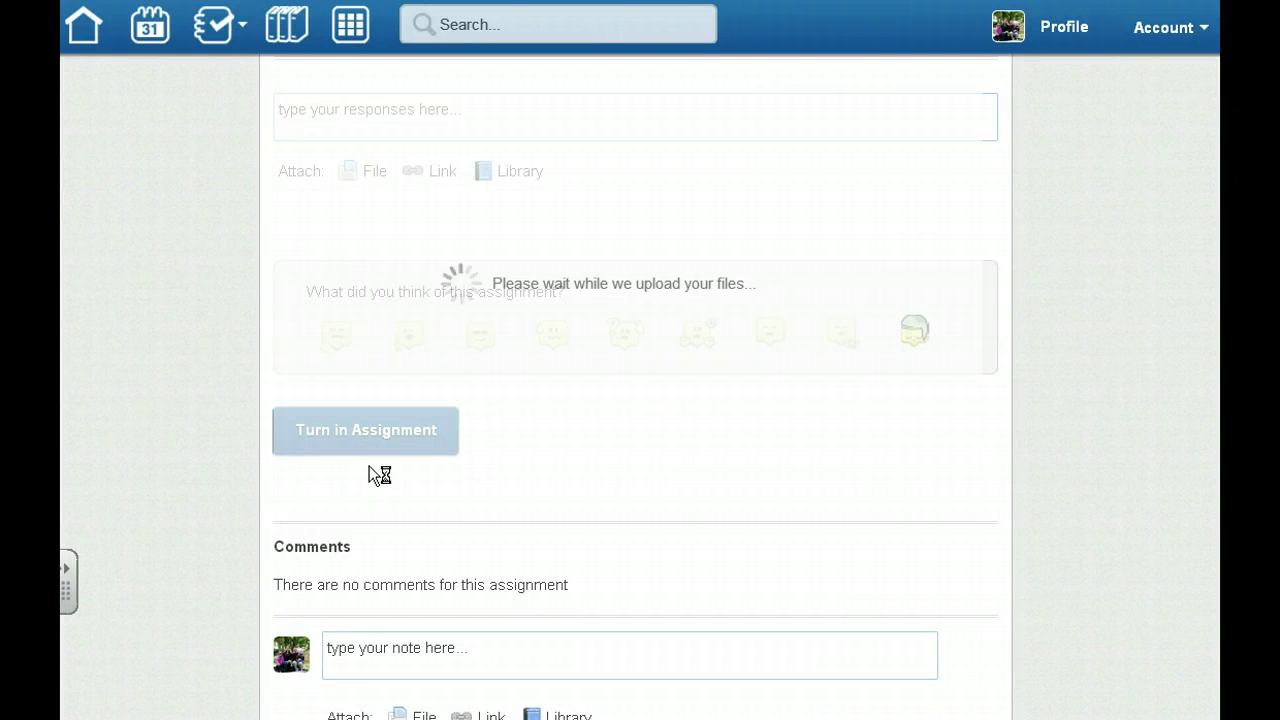
{"action": "scroll", "coordinate": [698, 410], "scroll_direction": "up", "scroll_amount": 1}
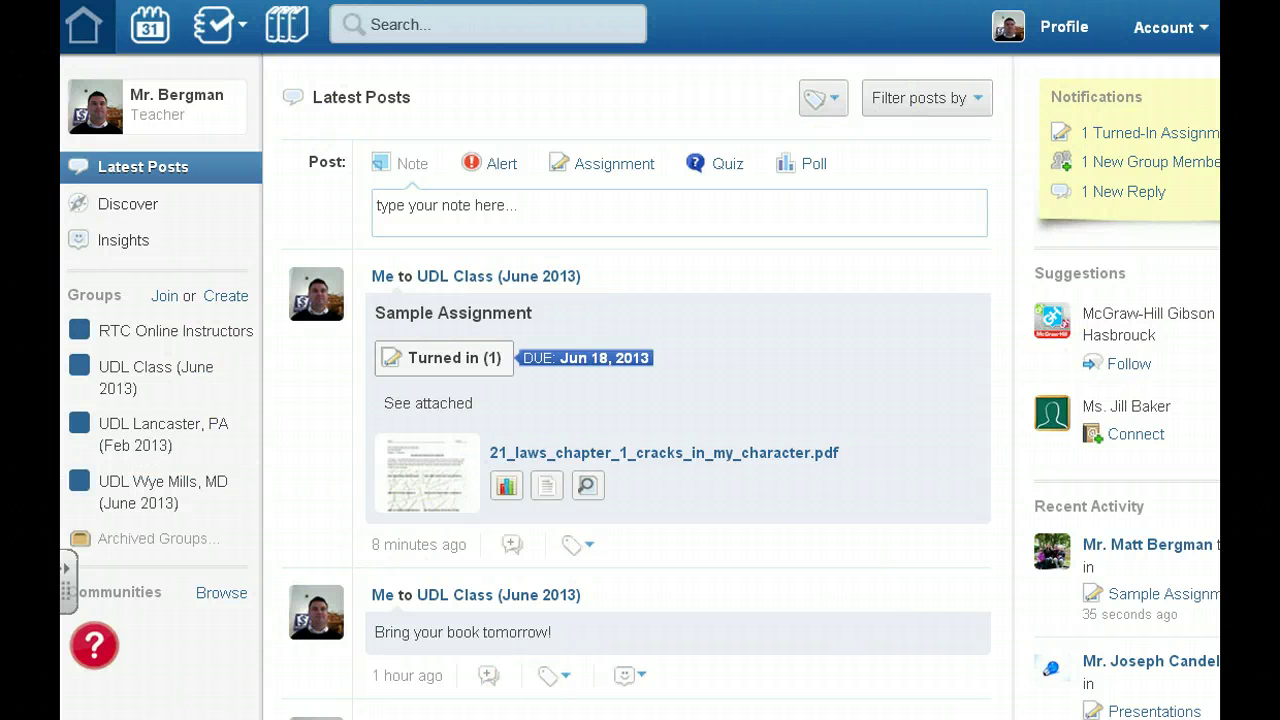
Check the turned-in notification, open UDL Class (June 2013), and view Sample Assignment's turn-ins
{"action": "scroll", "coordinate": [787, 467], "scroll_direction": "right", "scroll_amount": 3}
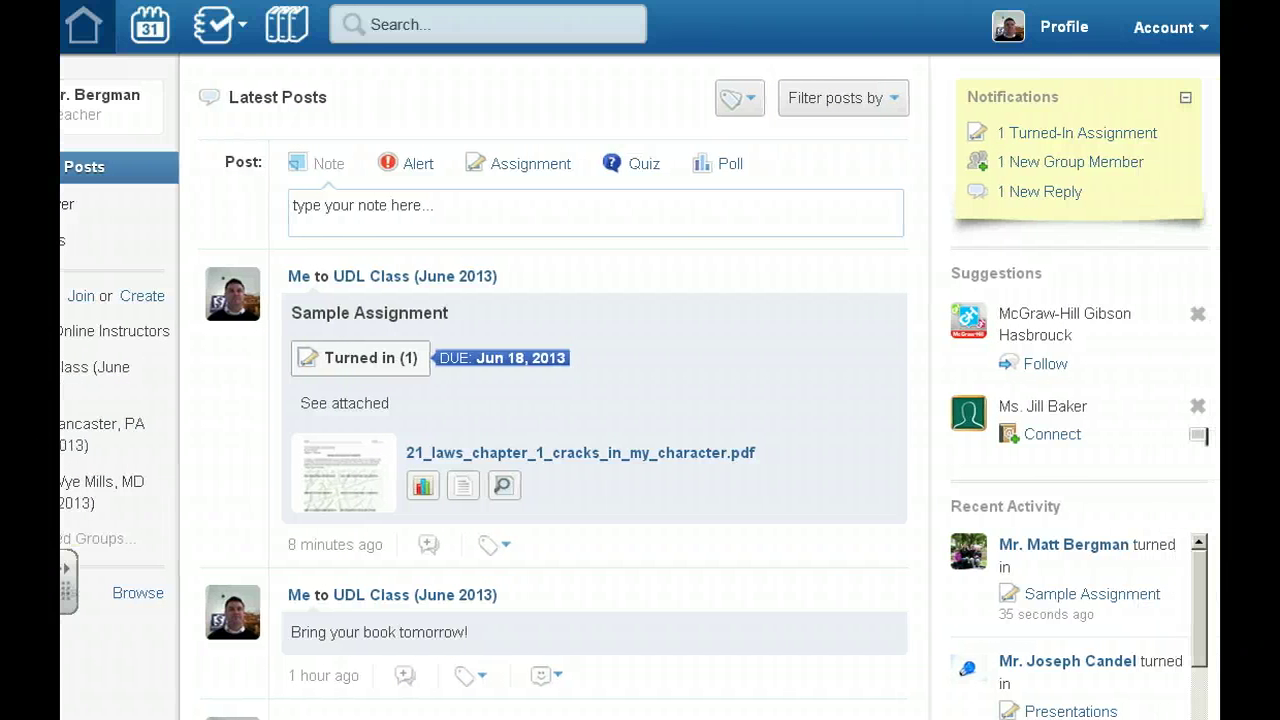
{"action": "left_click", "coordinate": [1031, 132]}
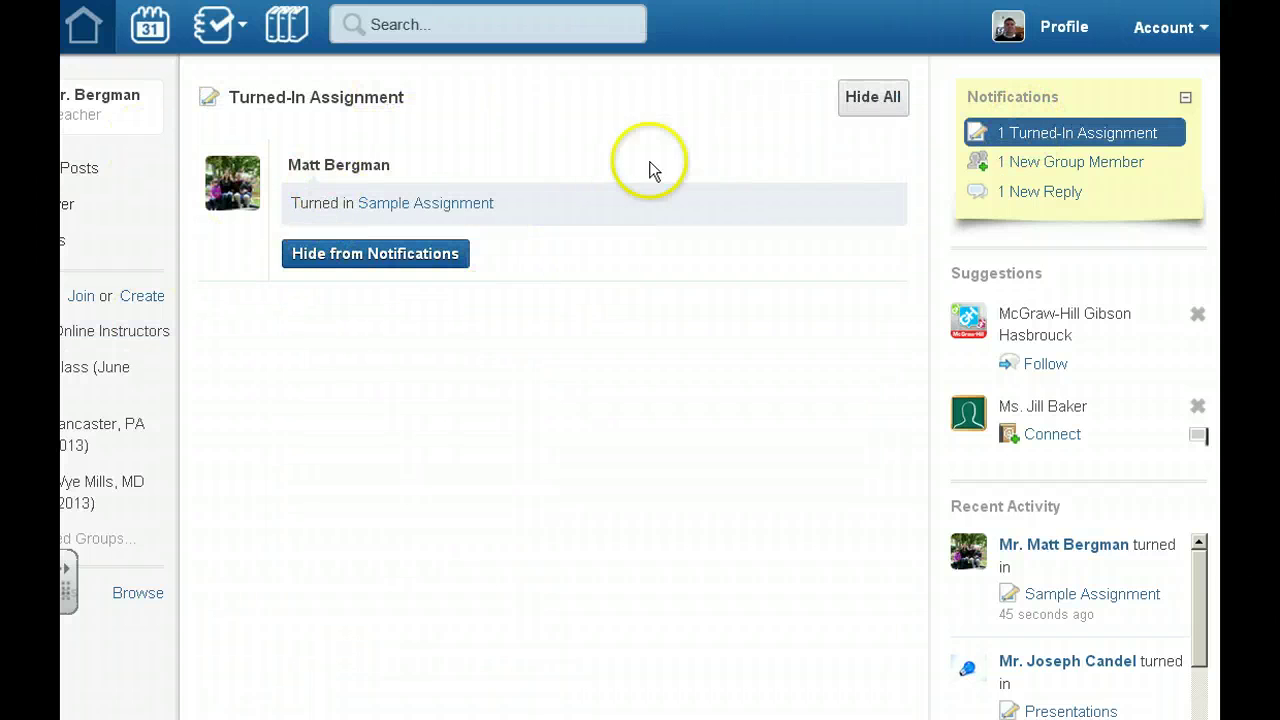
{"action": "scroll", "coordinate": [640, 400], "scroll_direction": "left", "scroll_amount": 2}
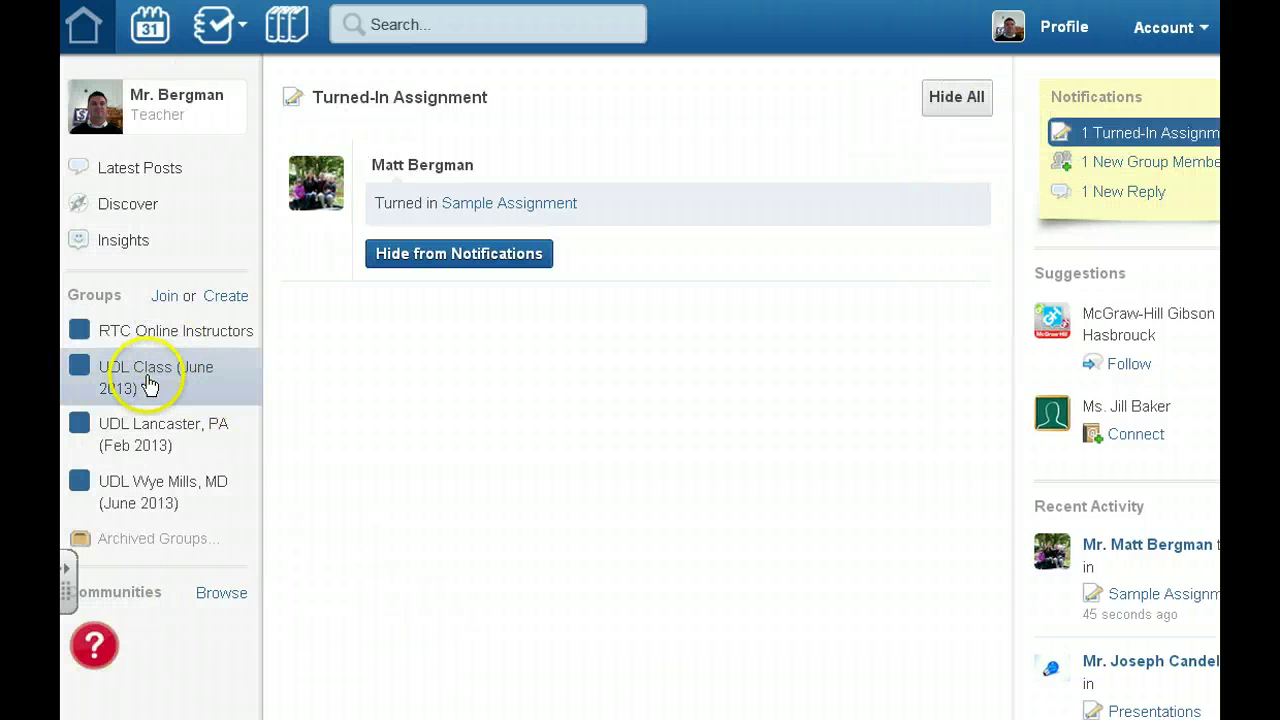
{"action": "left_click", "coordinate": [147, 383]}
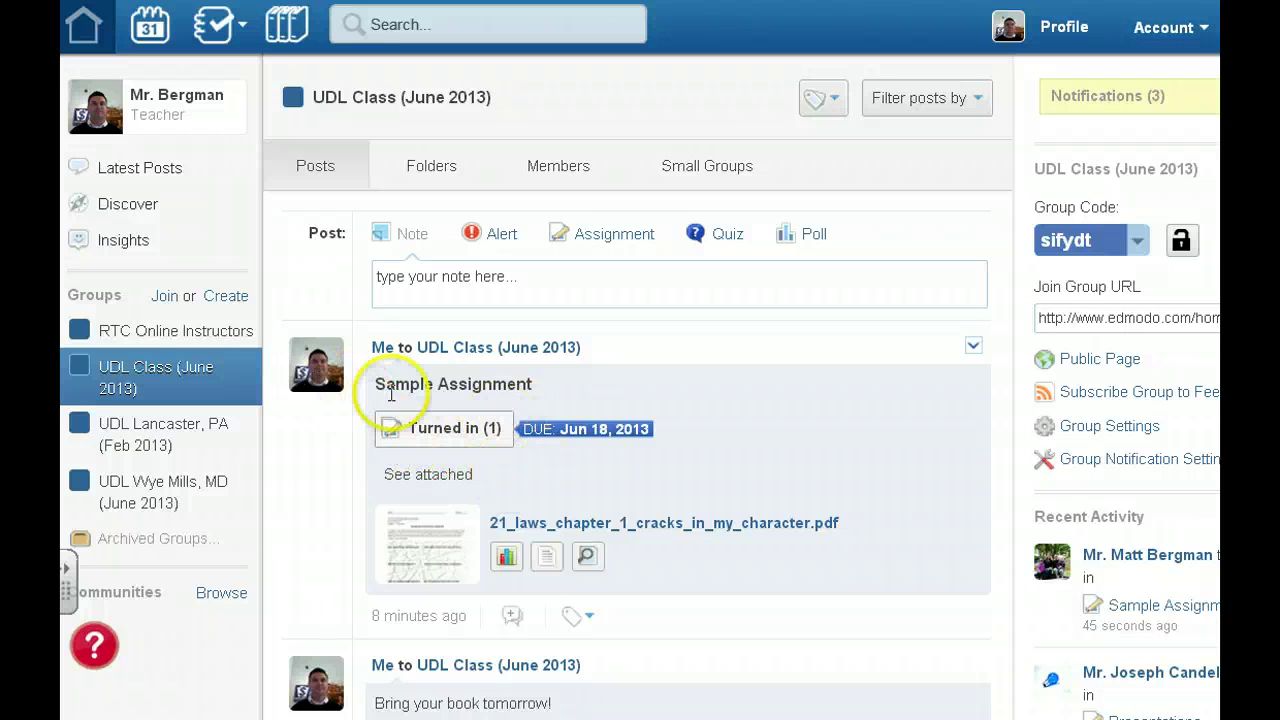
{"action": "left_click", "coordinate": [478, 428]}
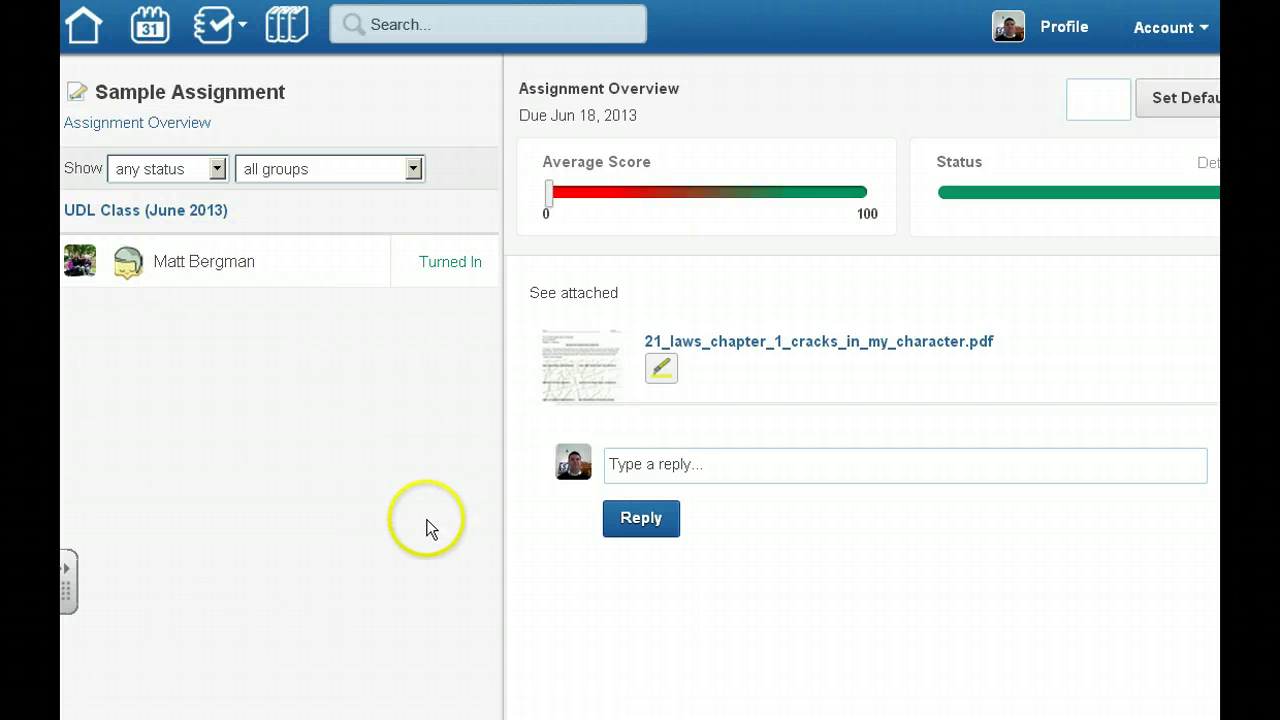
Open the student's submission, try the Admirable reaction, and start a comment
{"action": "left_click", "coordinate": [229, 274]}
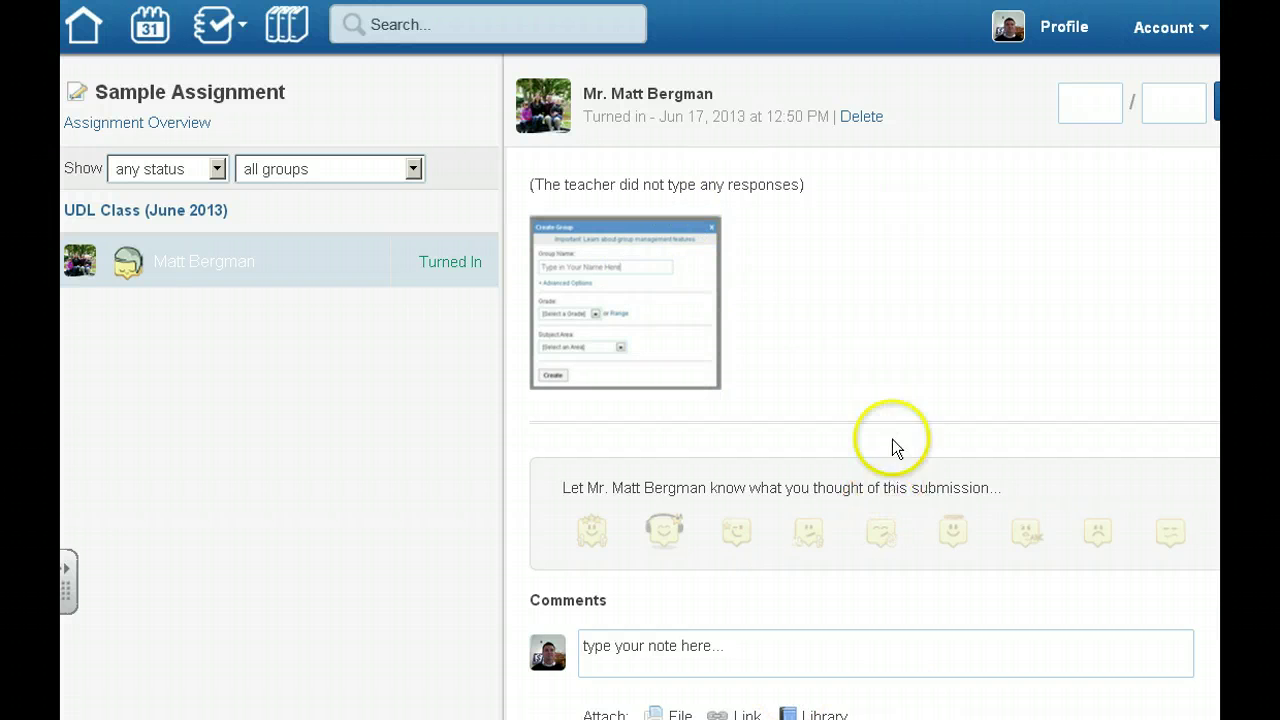
{"action": "left_click", "coordinate": [735, 540]}
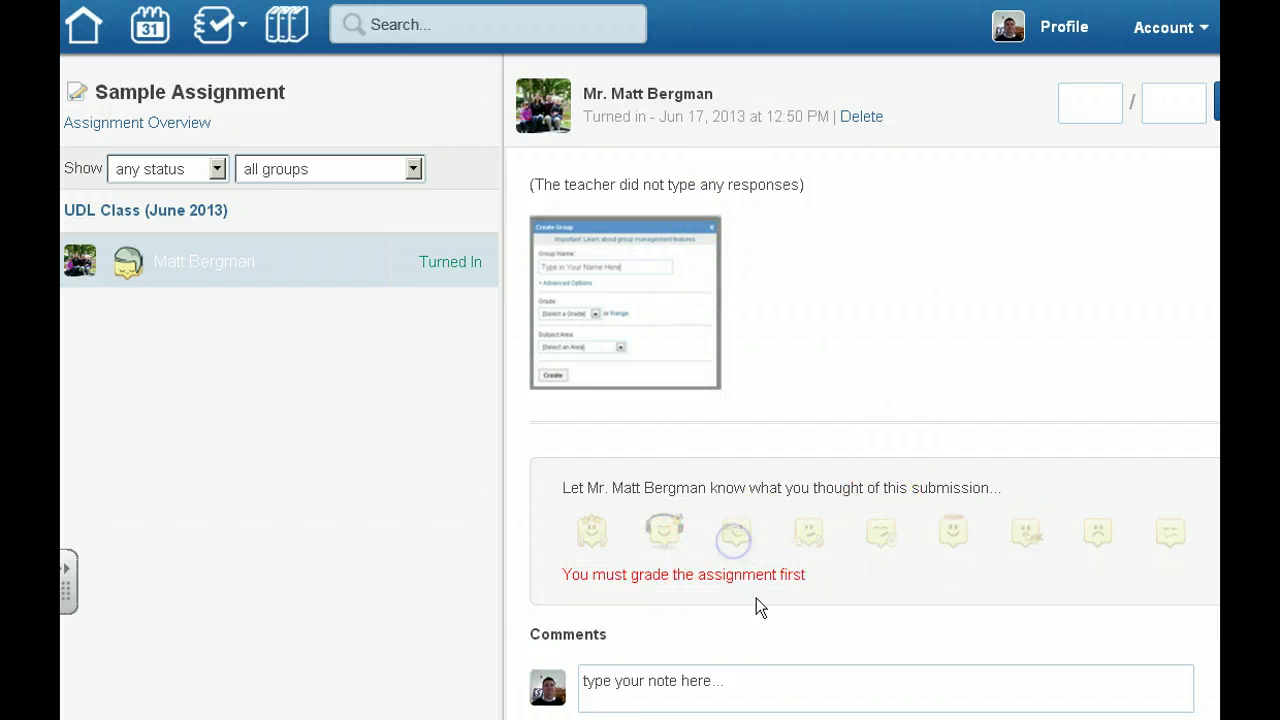
{"action": "scroll", "coordinate": [823, 589], "scroll_direction": "down", "scroll_amount": 1}
{"action": "left_click", "coordinate": [807, 590]}
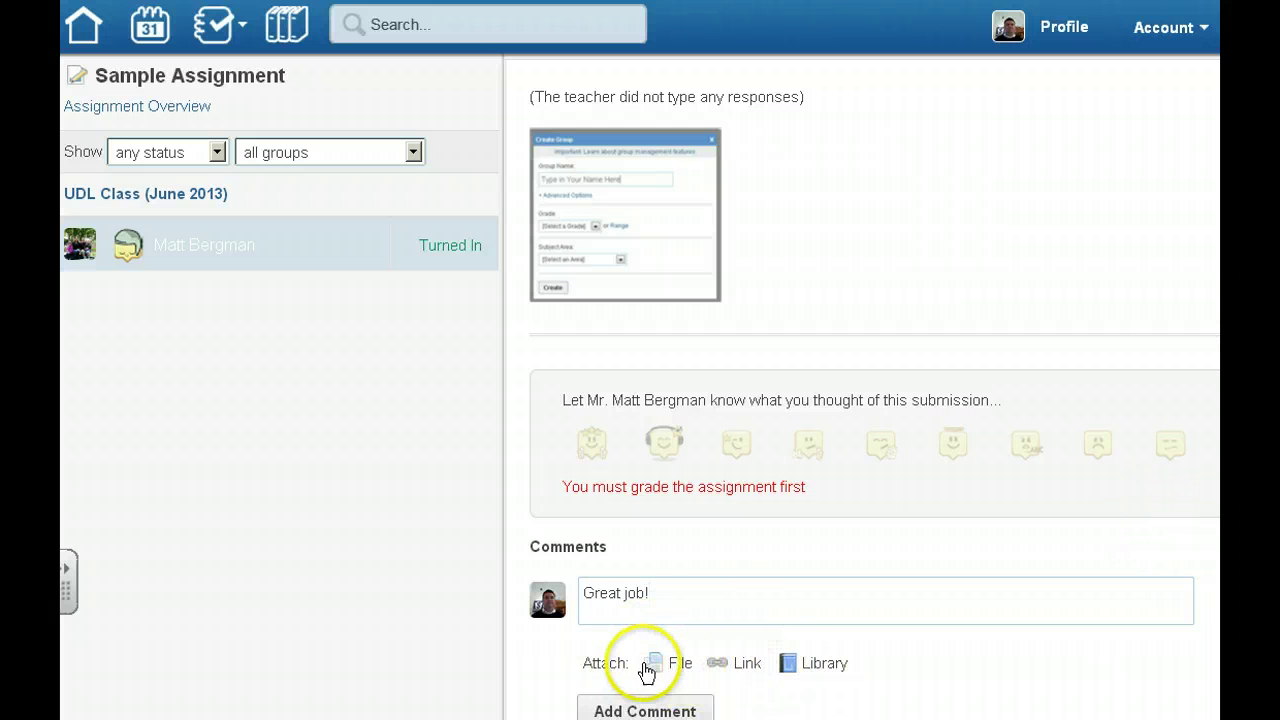
Post the 'Great job!' comment and grade the submission 10 out of 10
{"action": "left_click", "coordinate": [662, 706]}
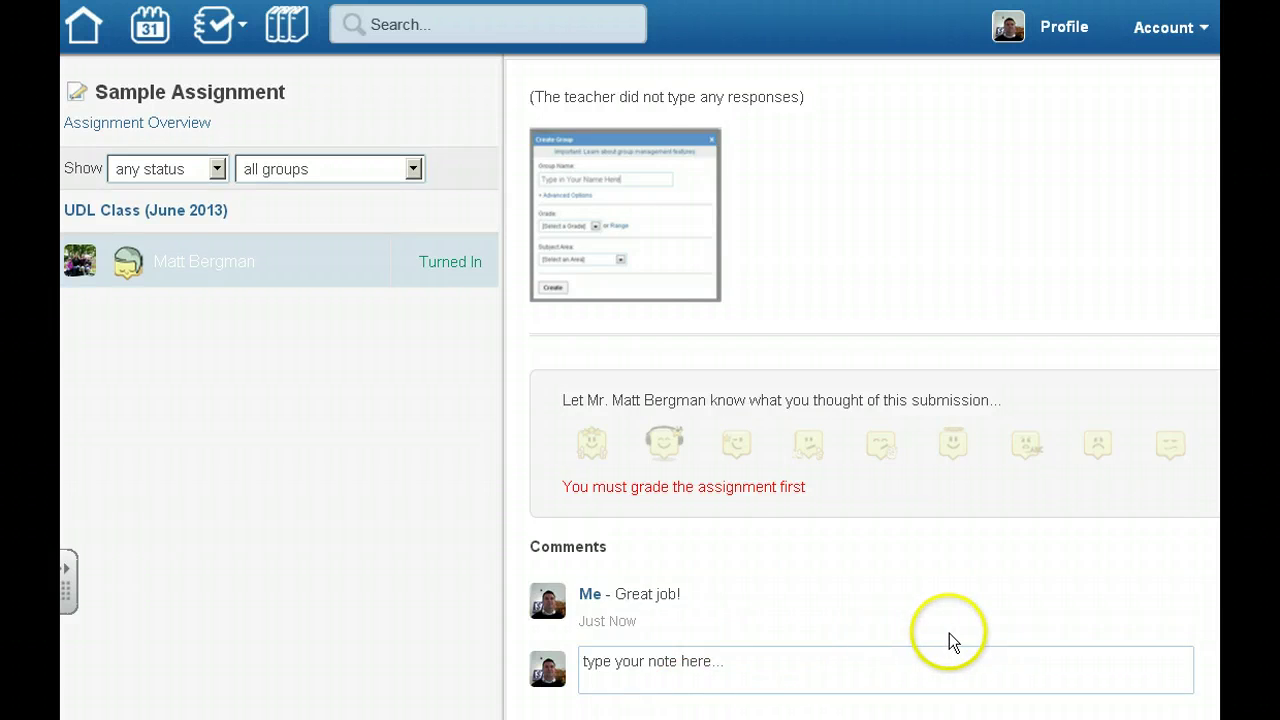
{"action": "scroll", "coordinate": [950, 633], "scroll_direction": "up", "scroll_amount": 1}
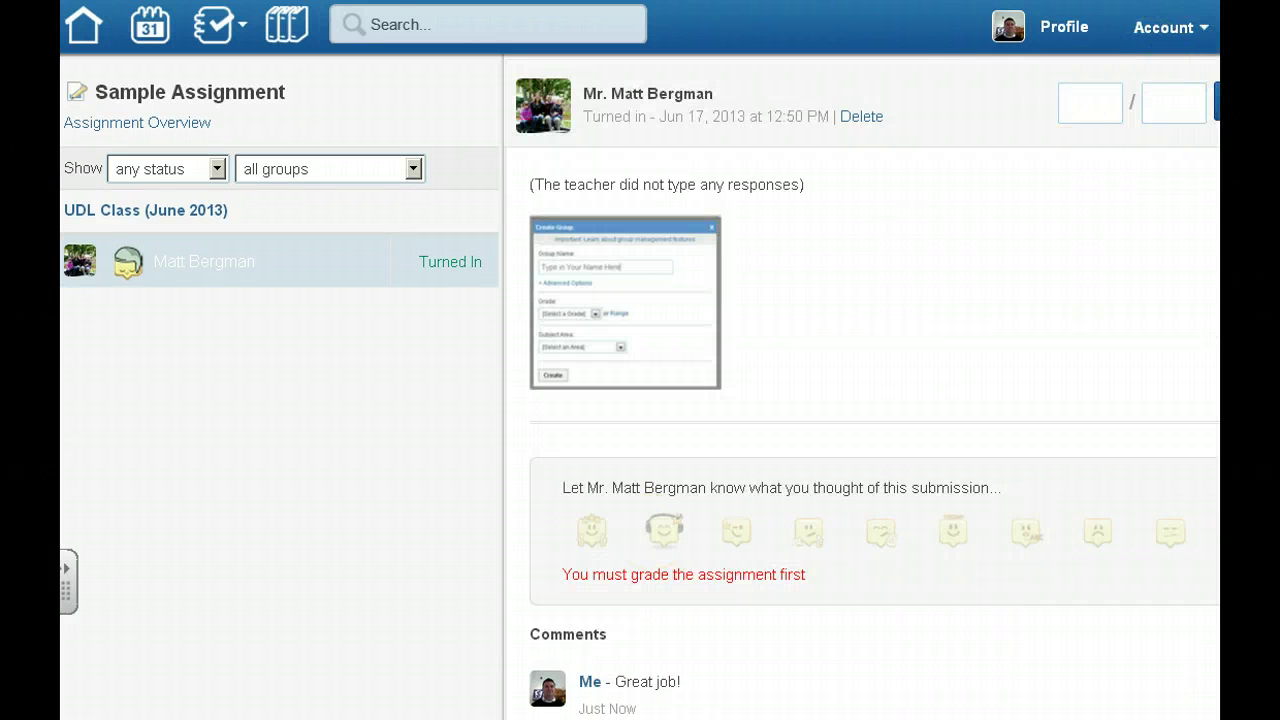
{"action": "scroll", "coordinate": [985, 300], "scroll_direction": "right", "scroll_amount": 2}
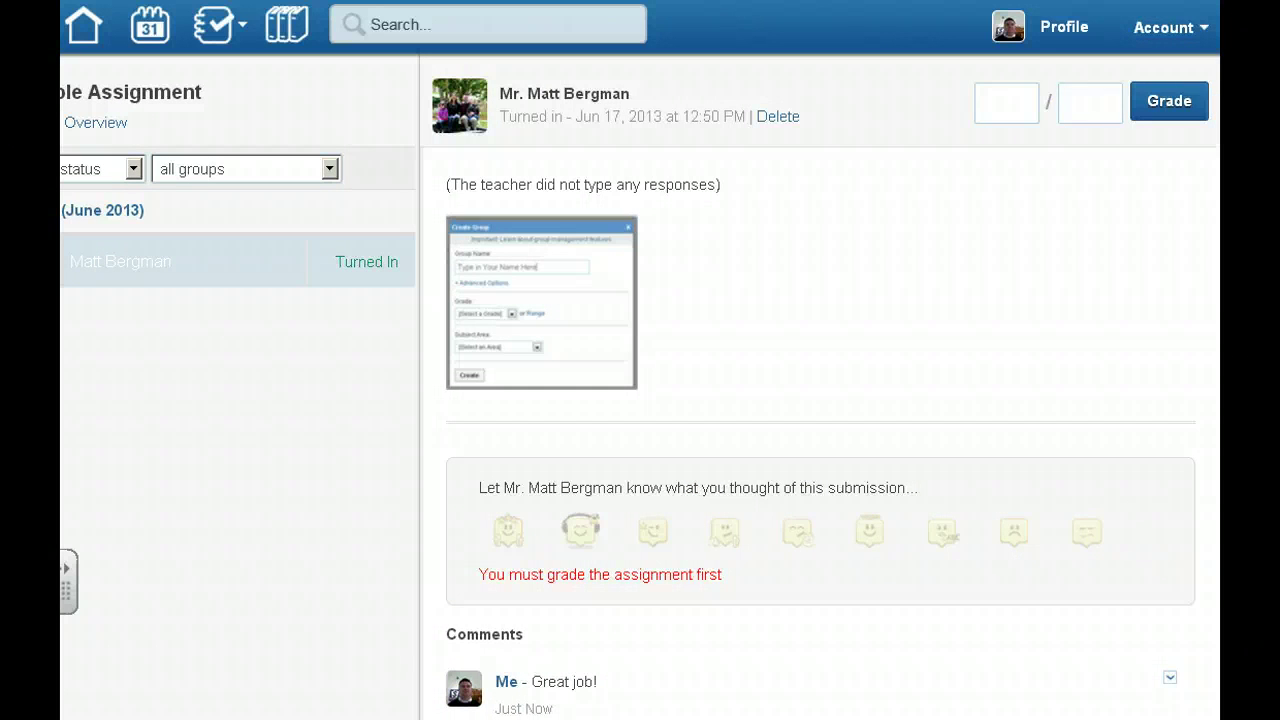
{"action": "left_click", "coordinate": [985, 113]}
{"action": "left_click", "coordinate": [1081, 107]}
{"action": "type", "text": "10"}
{"action": "left_click", "coordinate": [1150, 100]}
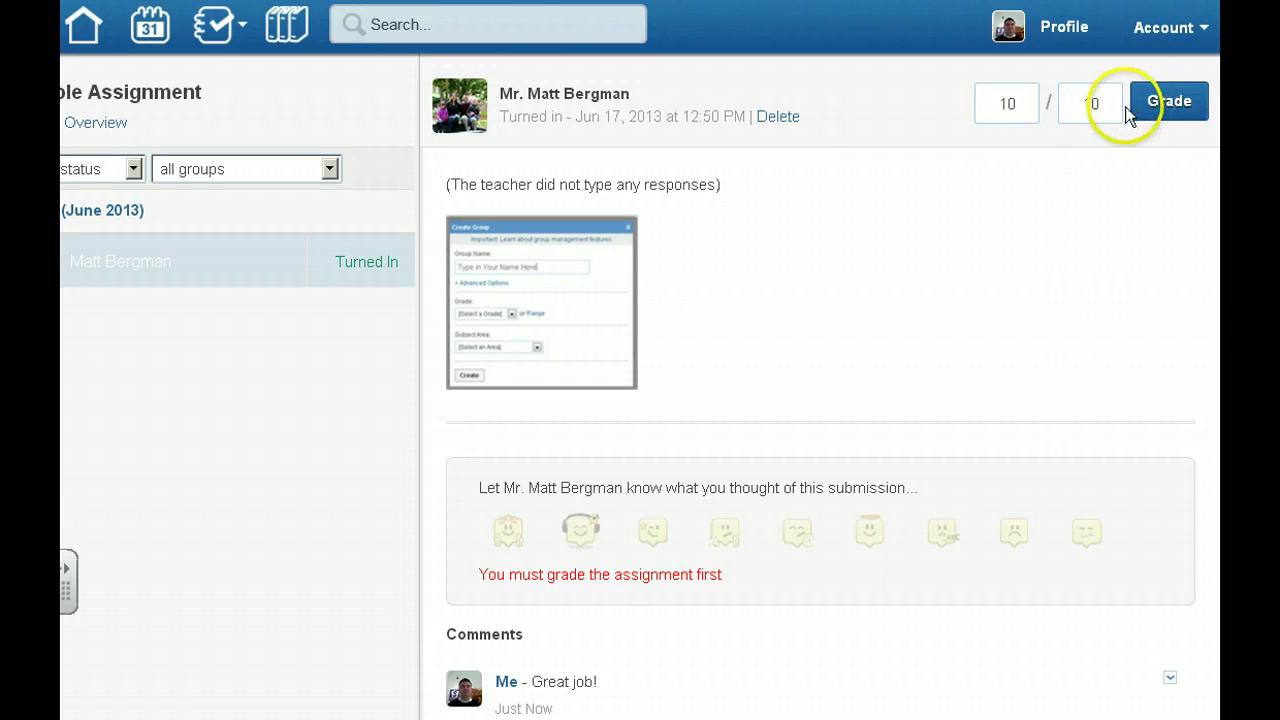